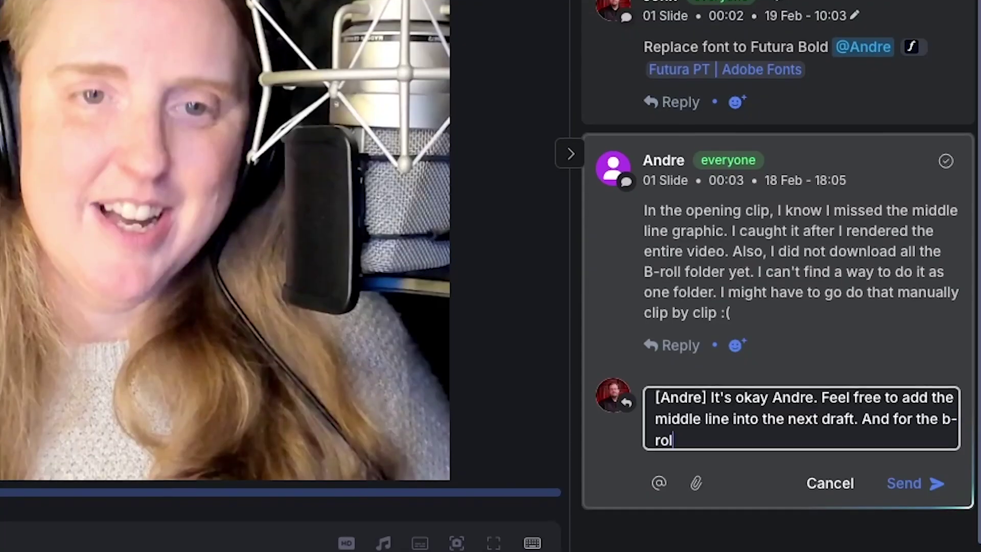
Step: Preview the file version list, the new-project button and the project tag choices
text(,)
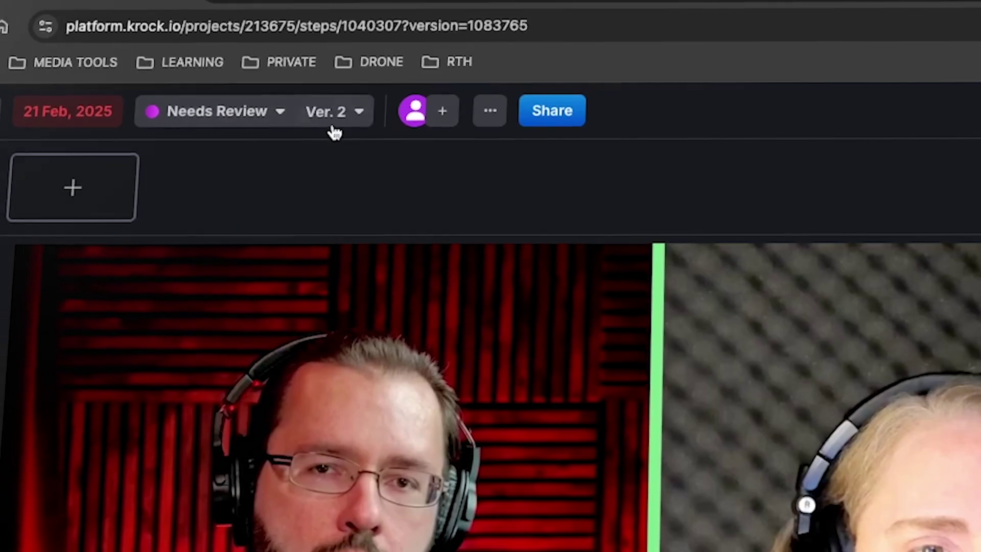
click(341, 120)
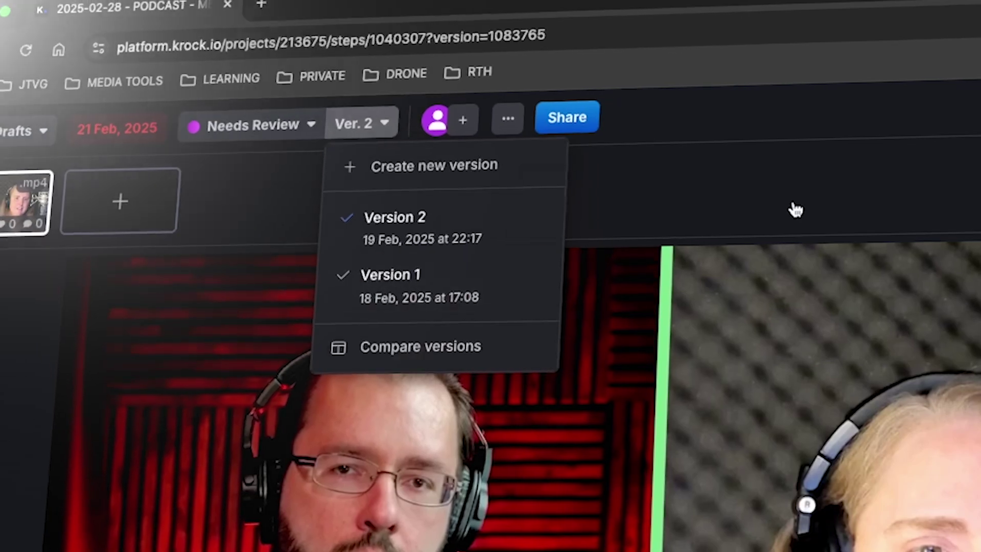
click(809, 202)
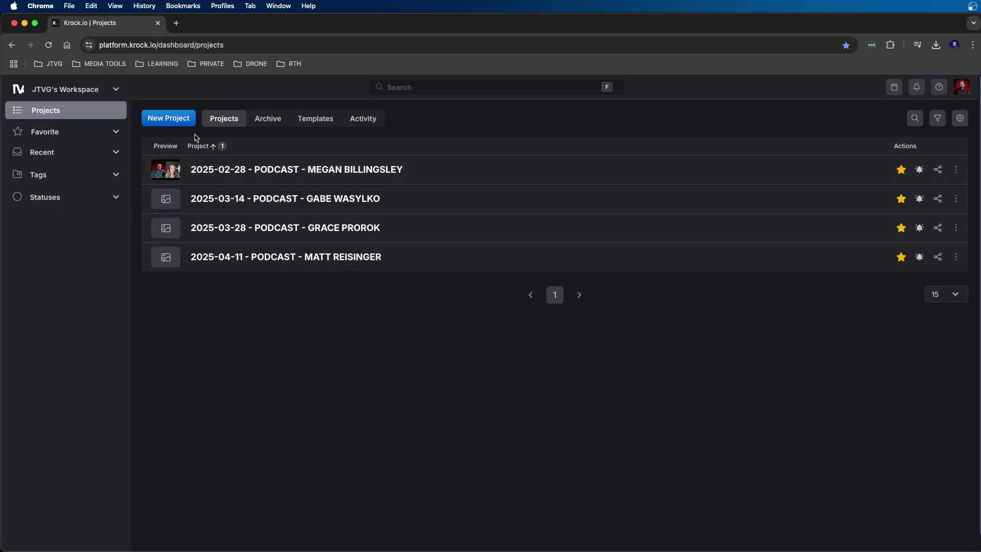
click(180, 121)
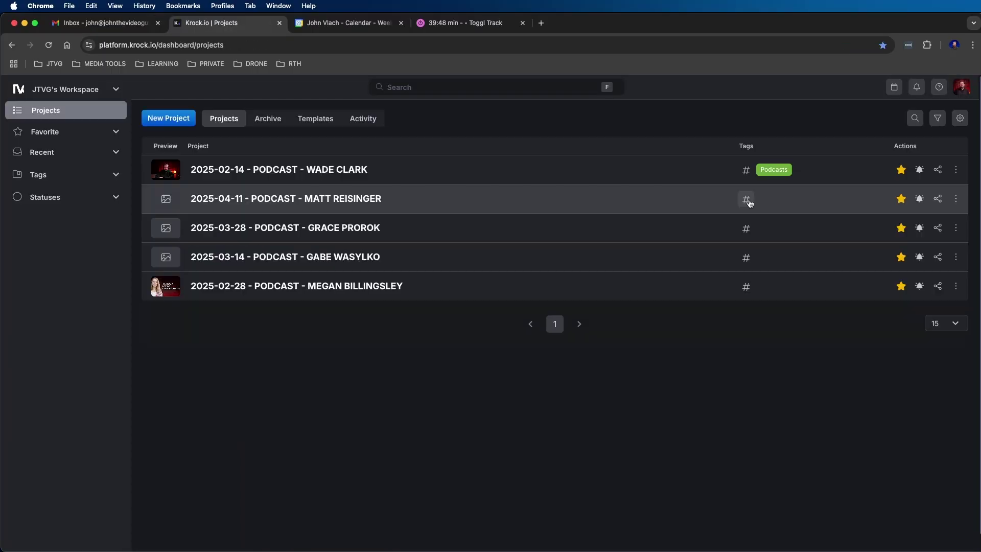
click(747, 199)
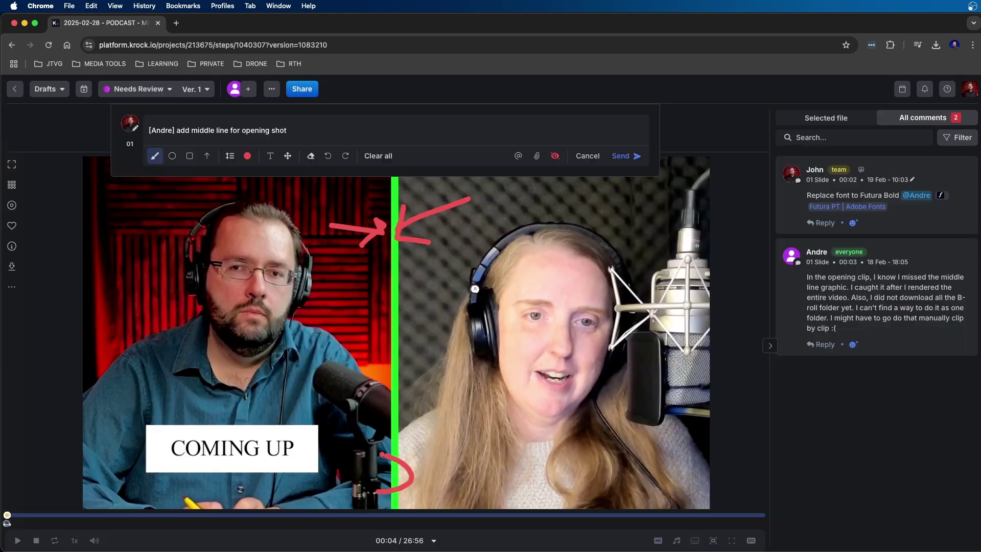
Step: Draw a red mark on the video, jump to the 00:04 comment and import comments as timeline markers
mouse_move(381, 452)
mouse_down()
mouse_move(397, 428)
mouse_move(376, 392)
mouse_move(405, 354)
mouse_move(380, 330)
mouse_move(396, 269)
mouse_up()
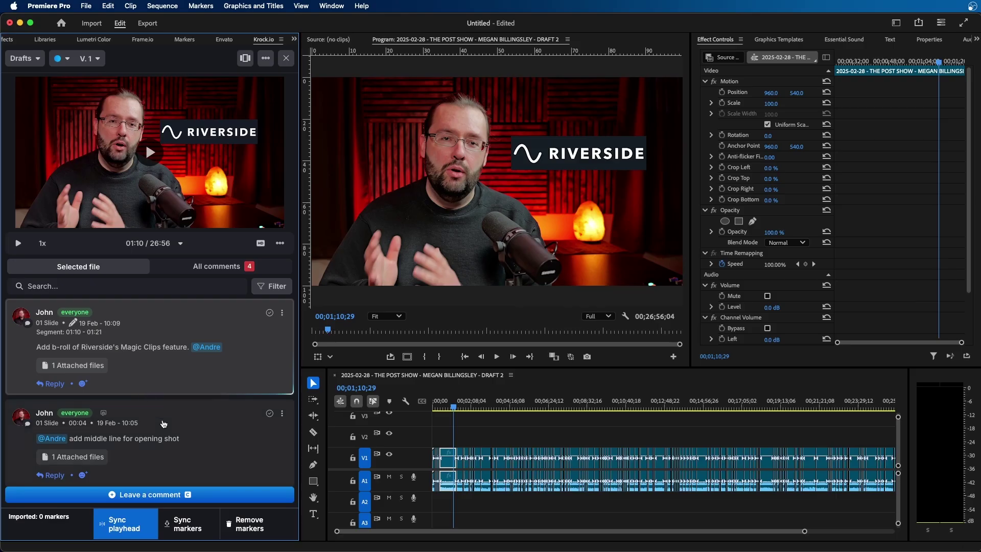
click(164, 424)
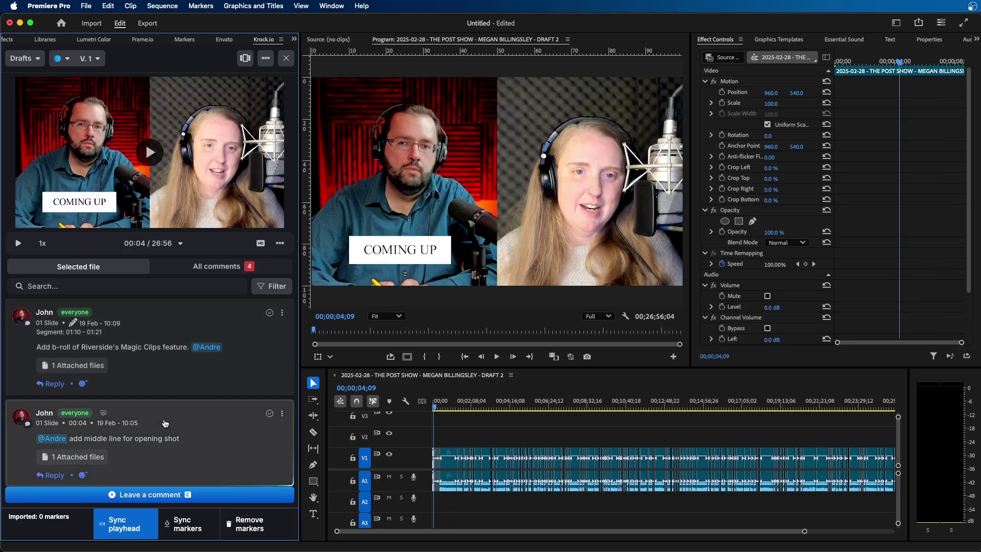
scroll(173, 420, down, 3)
scroll(173, 394, down, 1)
click(183, 525)
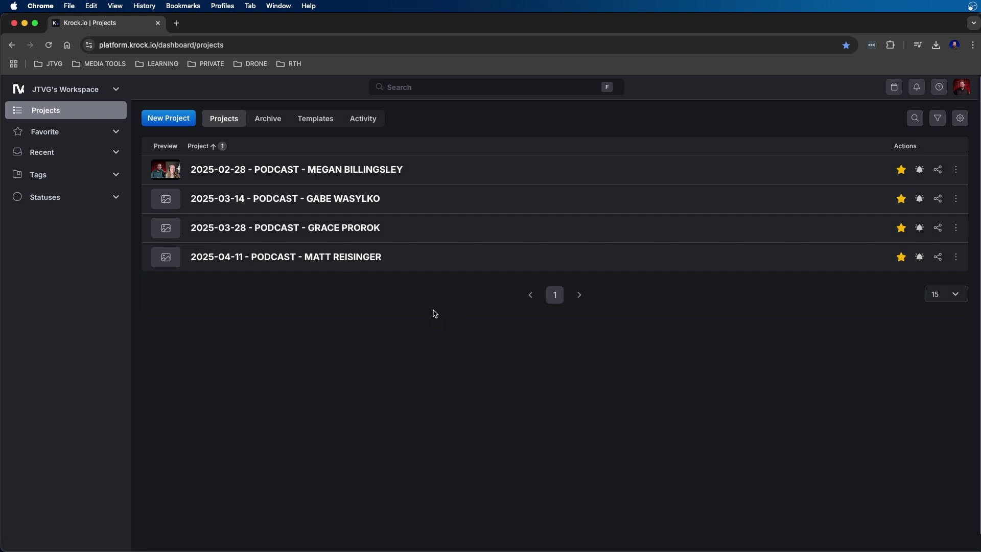
Step: Create a new project named '2025-02-14 podcast'
click(187, 126)
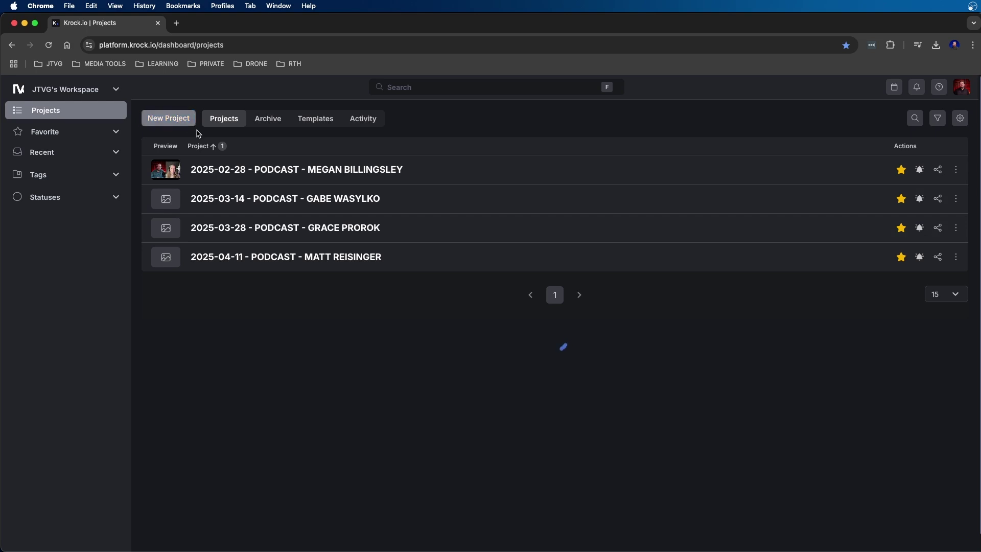
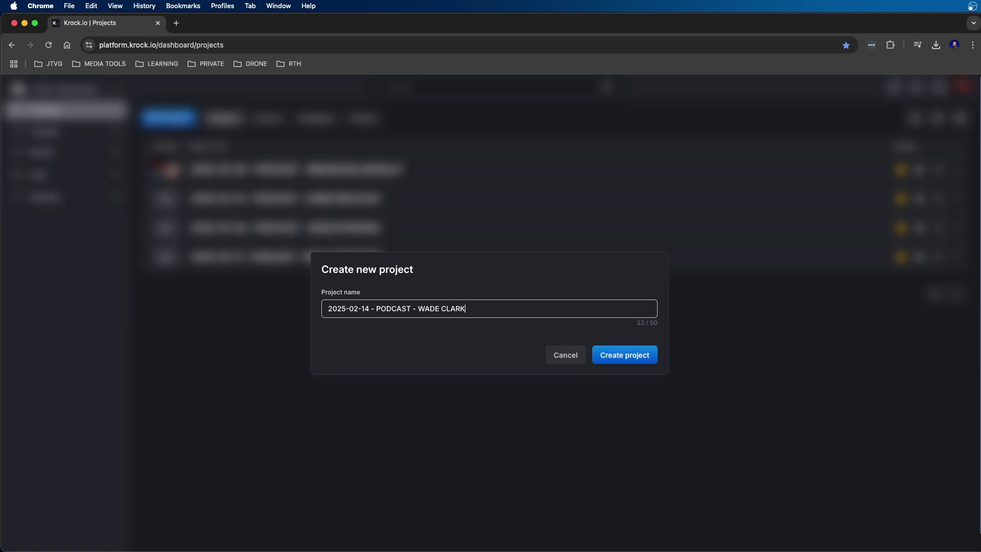
click(620, 354)
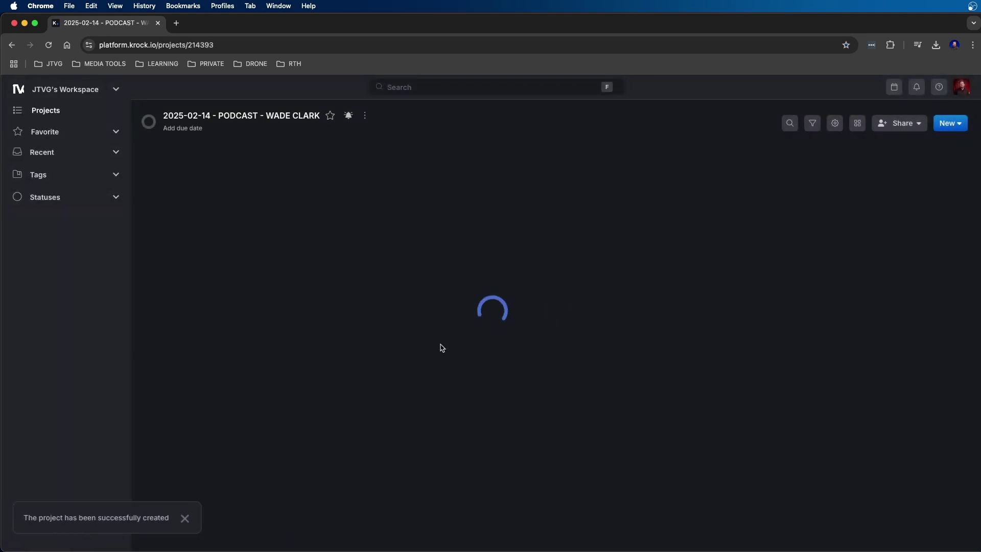
Step: Set the project's due date to 14 Feb 2025 at 12:00
click(183, 129)
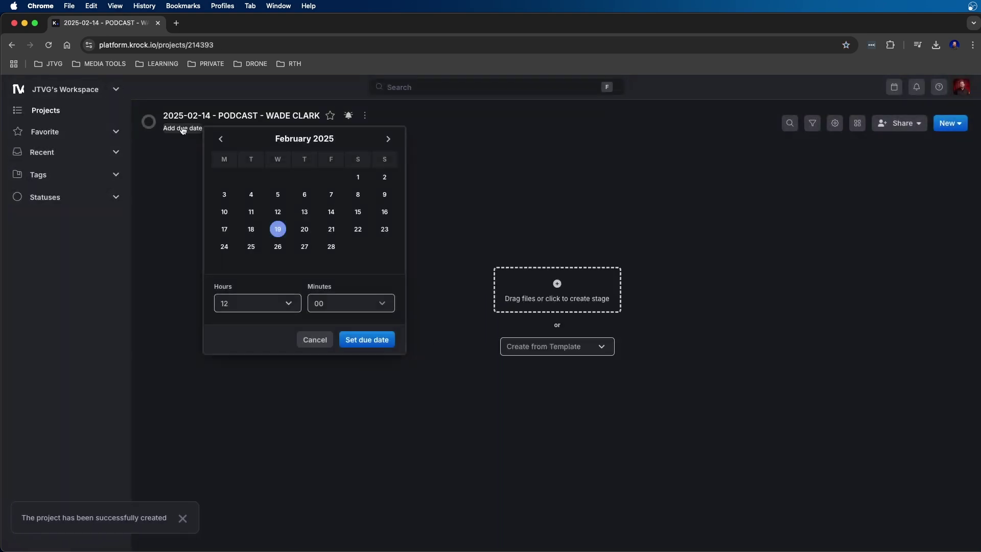
click(331, 211)
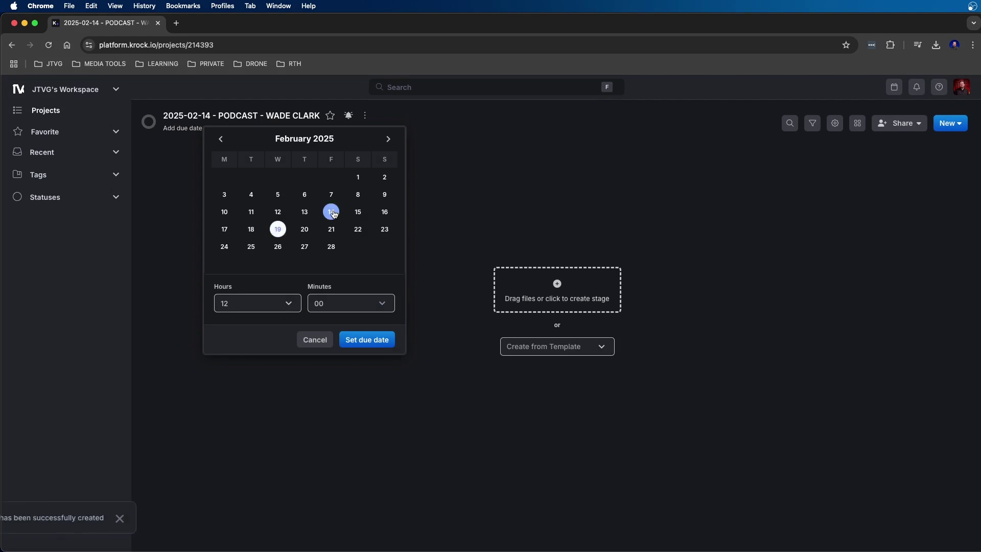
click(362, 340)
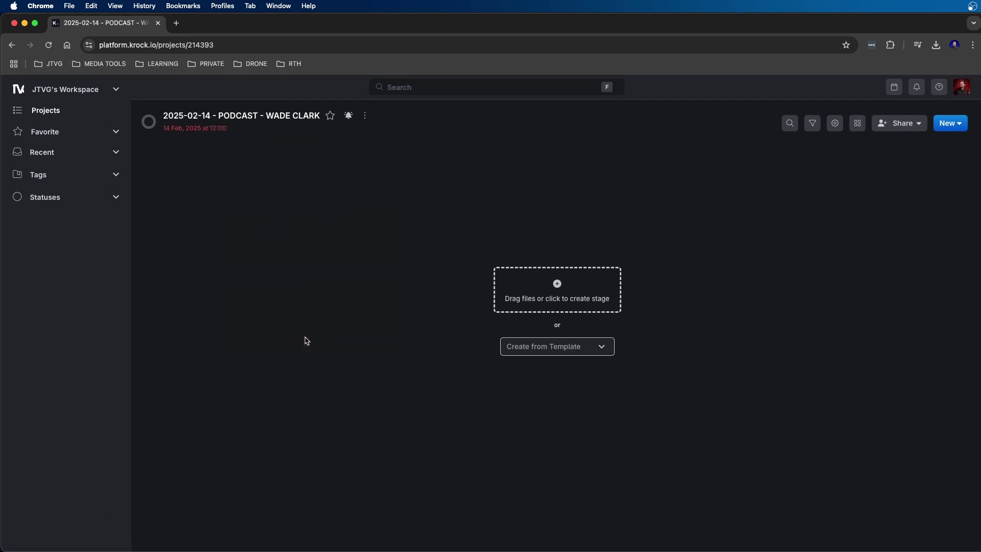
Step: Star the project as a favourite and return to the full projects list
click(331, 116)
click(59, 134)
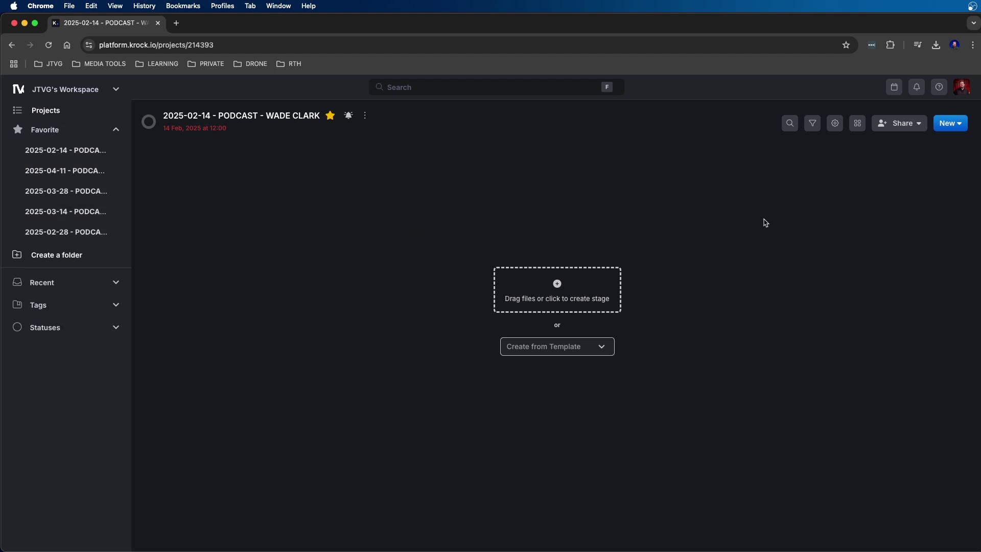
click(26, 109)
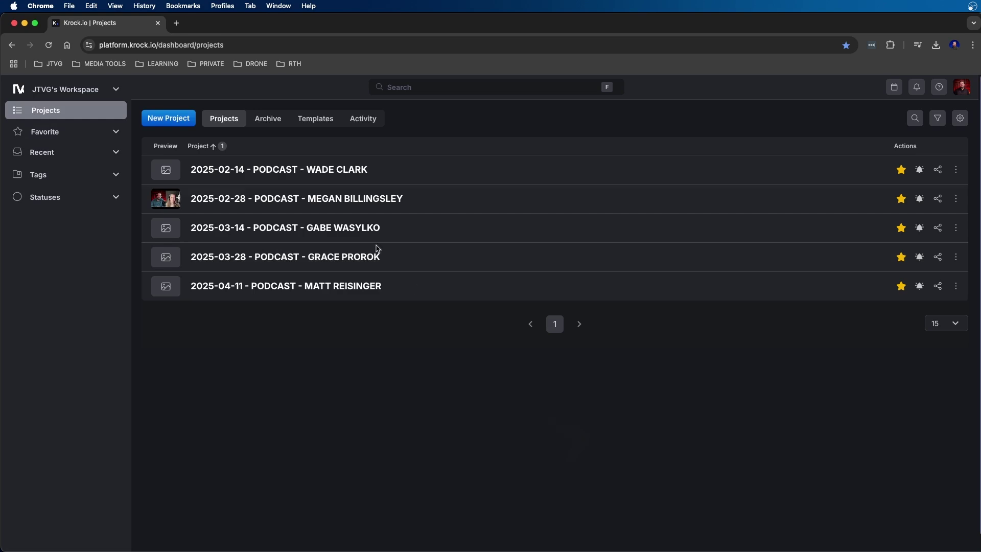
click(895, 88)
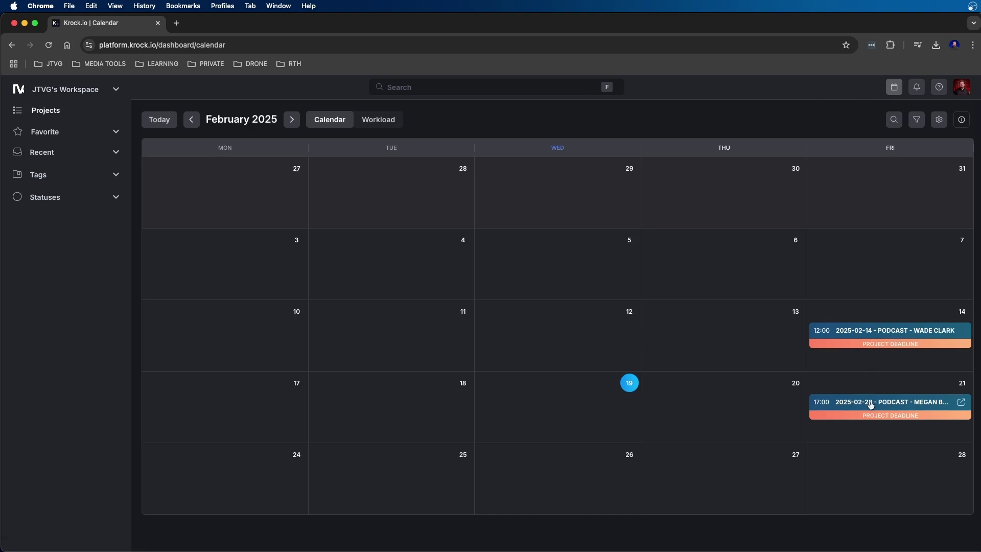
click(291, 120)
scroll(890, 268, down, 2)
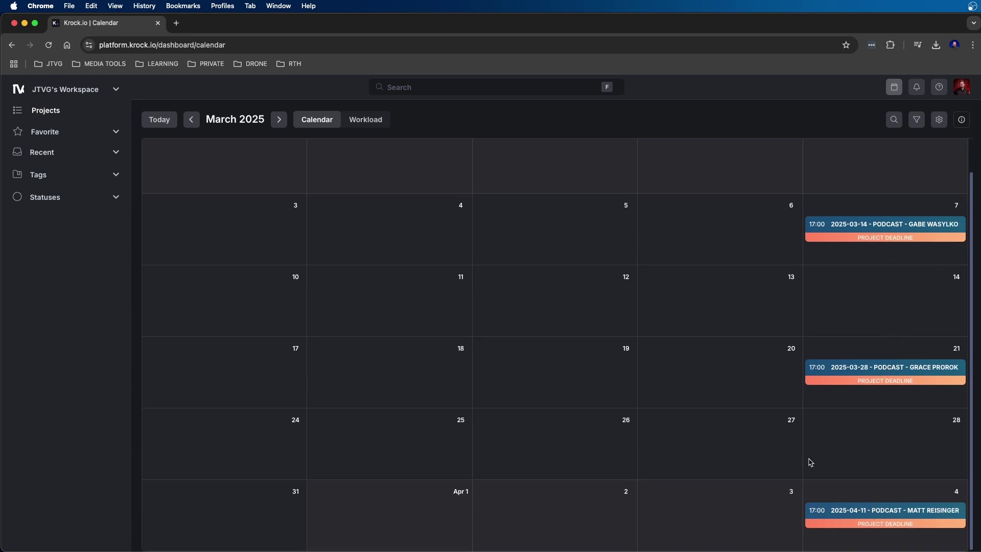
click(879, 510)
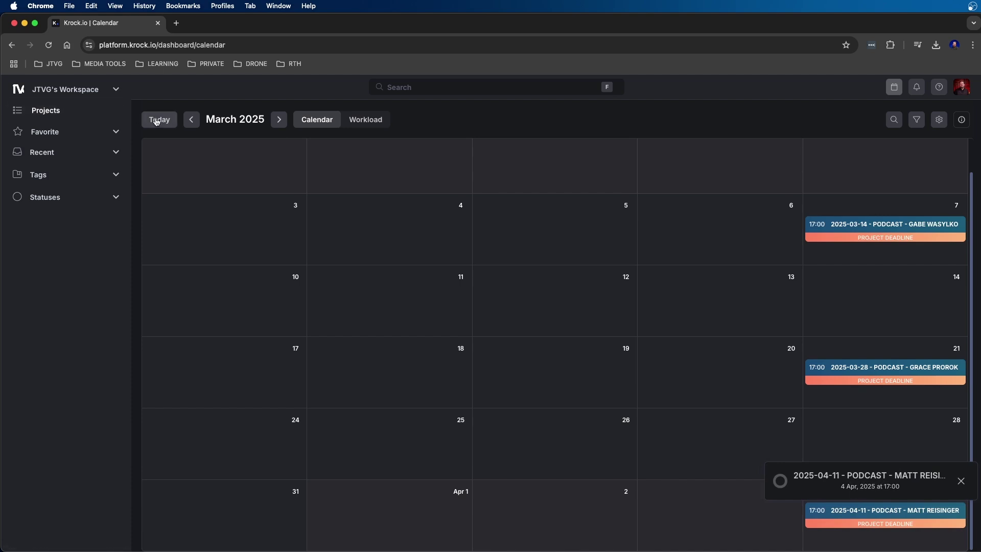
click(76, 110)
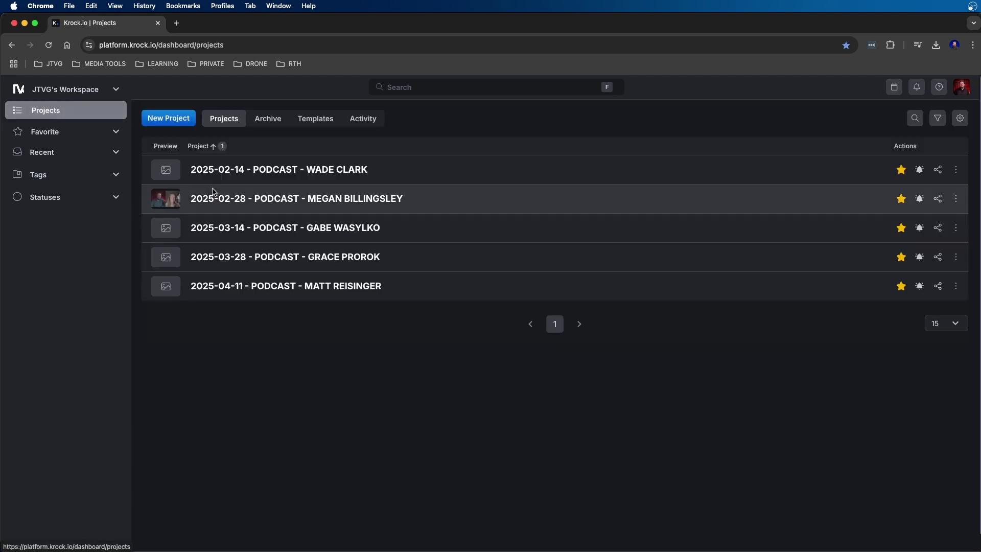
Step: Visit the workspace Team page to invite members, then open the 2025-02-14 podcast project
click(64, 90)
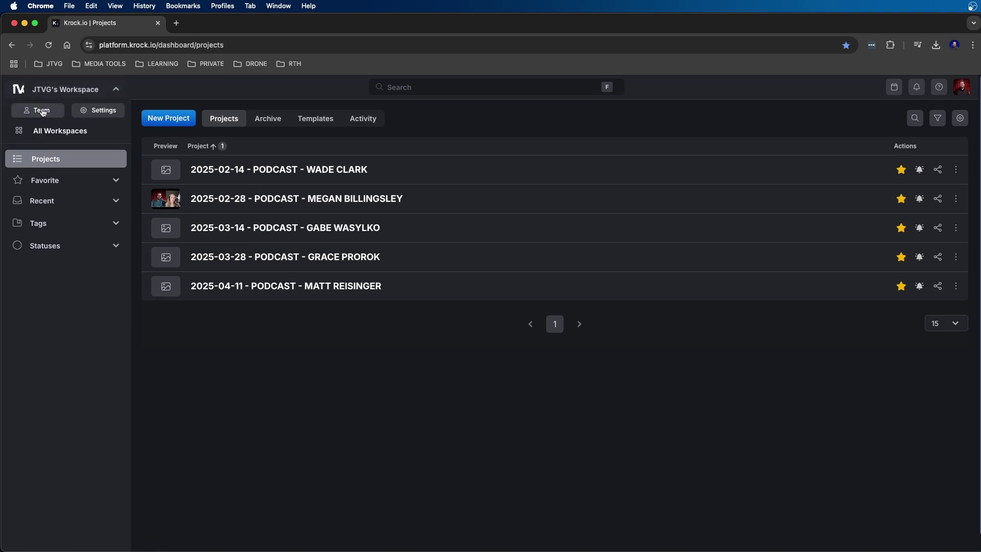
click(44, 111)
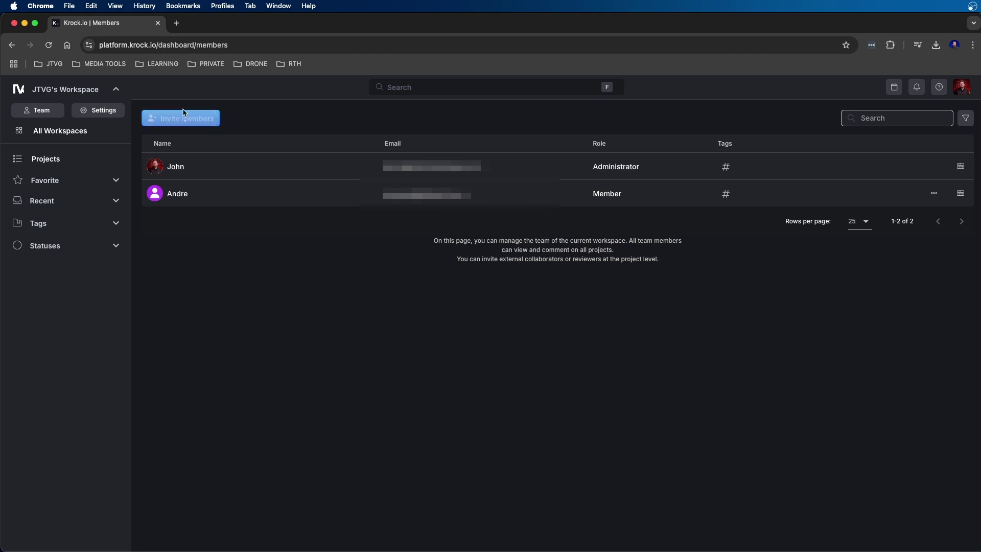
click(188, 115)
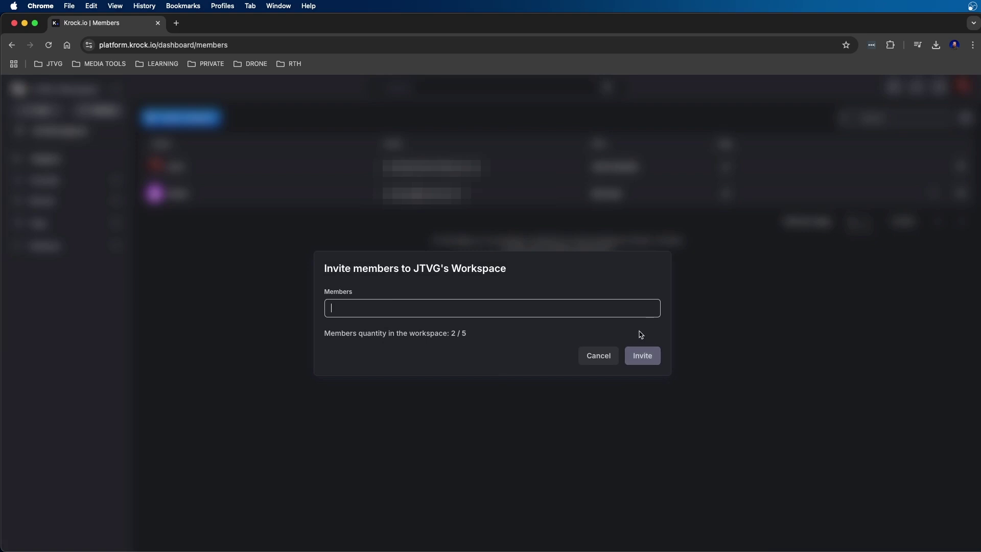
click(317, 168)
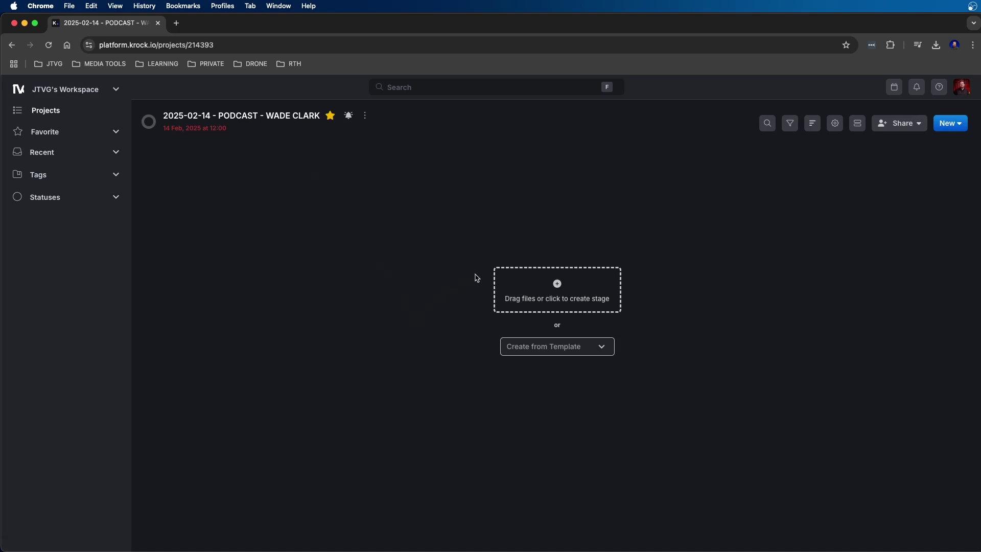
Step: Create a Folder-type stage named 'Riverside Recordings' and open it
click(527, 287)
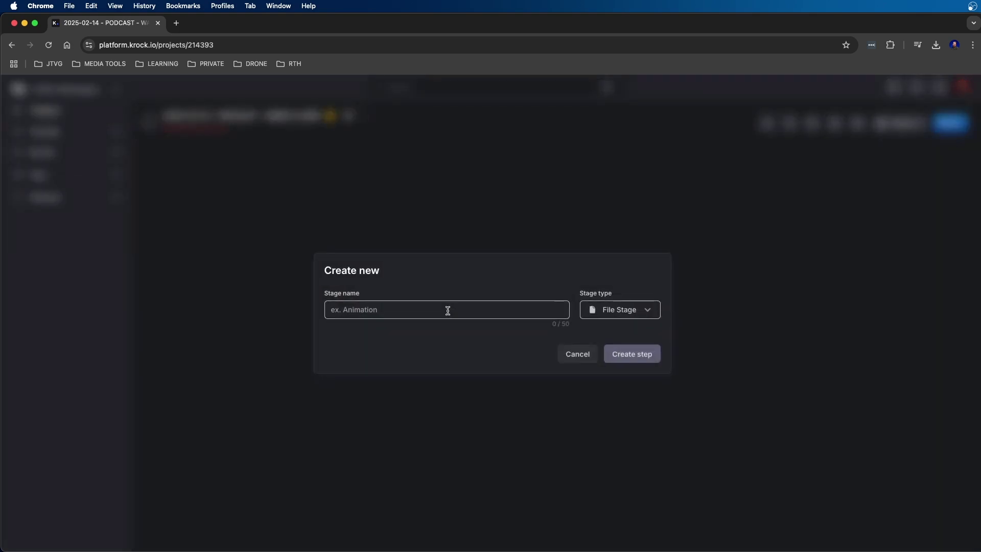
text(Riverside Recordings)
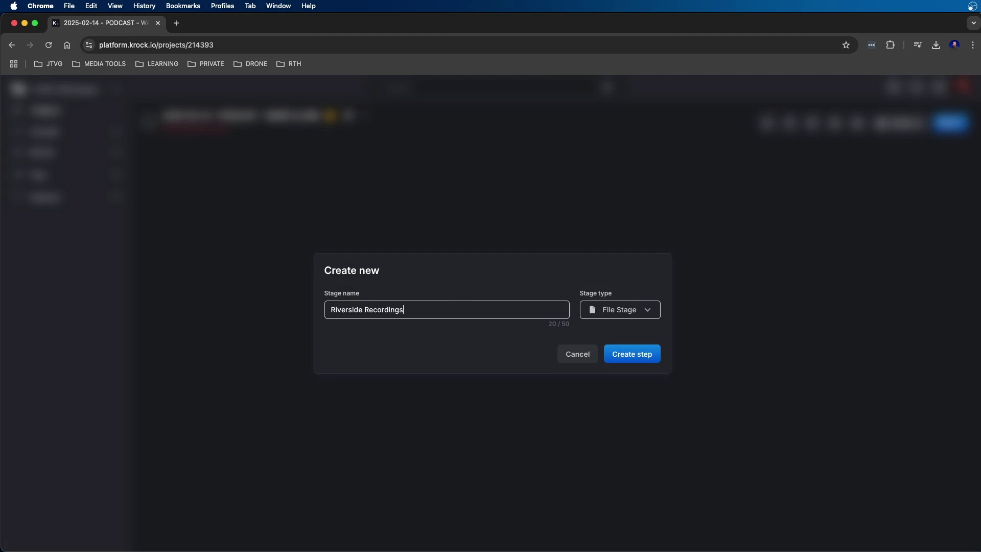
click(612, 311)
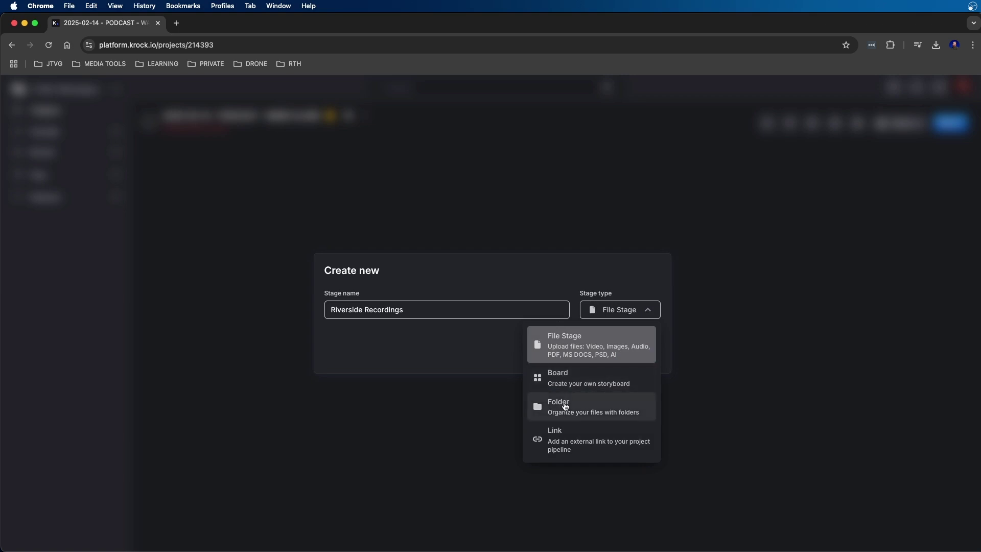
click(546, 407)
click(640, 356)
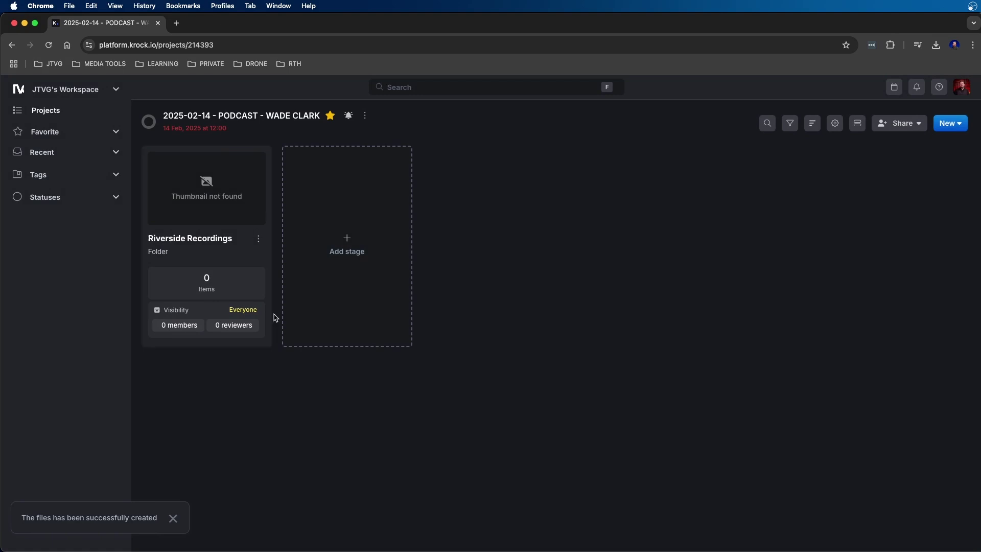
click(211, 222)
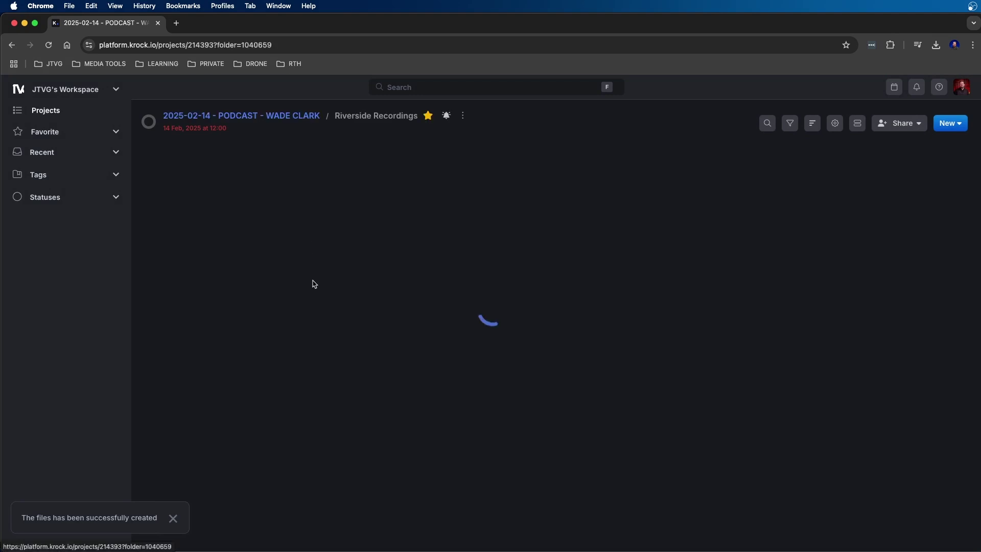
Step: Upload the video from Finder into the folder and show a Tags field on cards
key(super+Tab)
drag(324, 329, 546, 314)
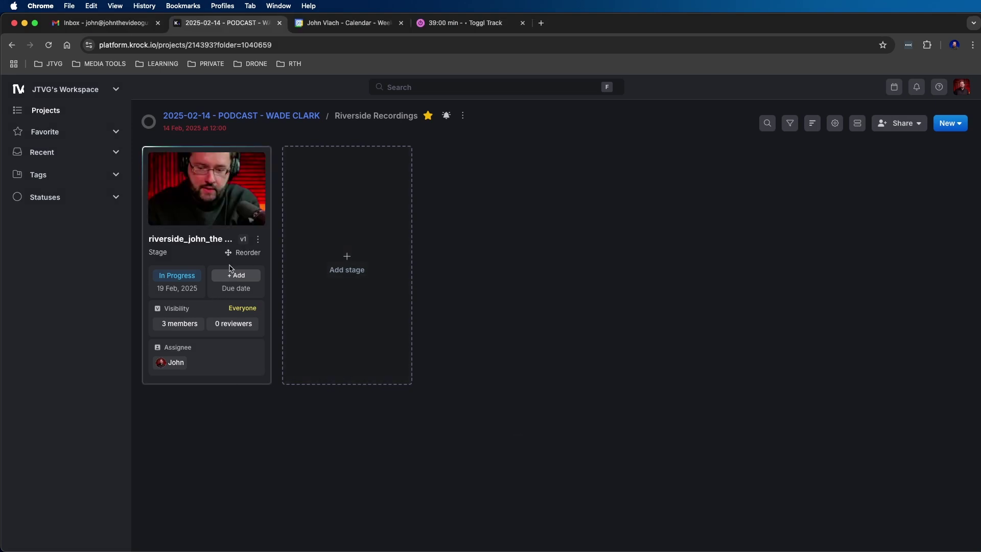
click(836, 124)
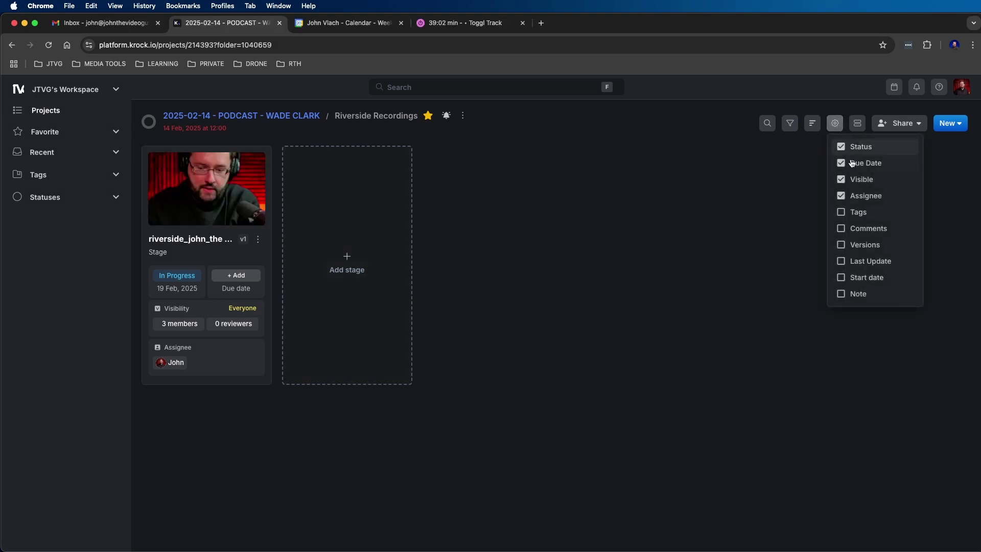
click(842, 213)
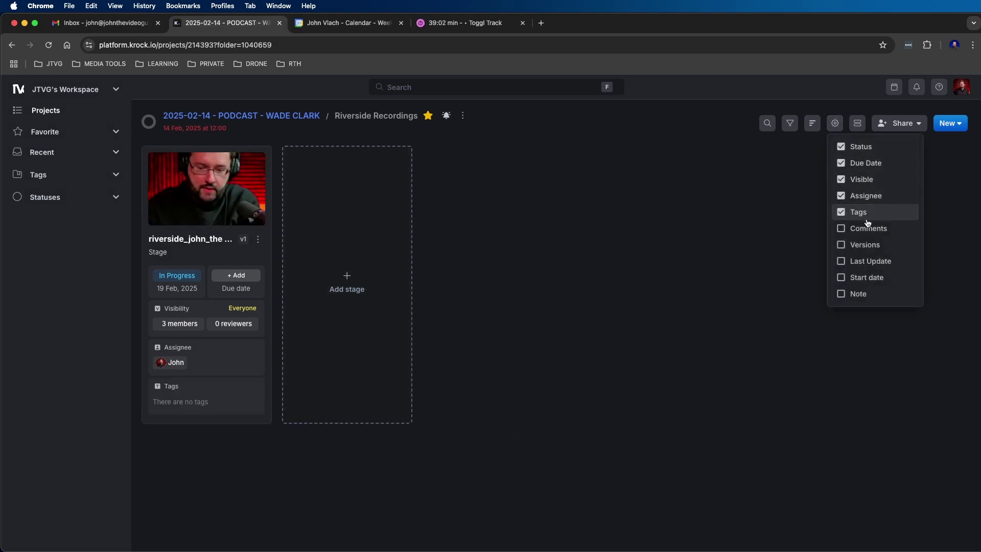
click(686, 248)
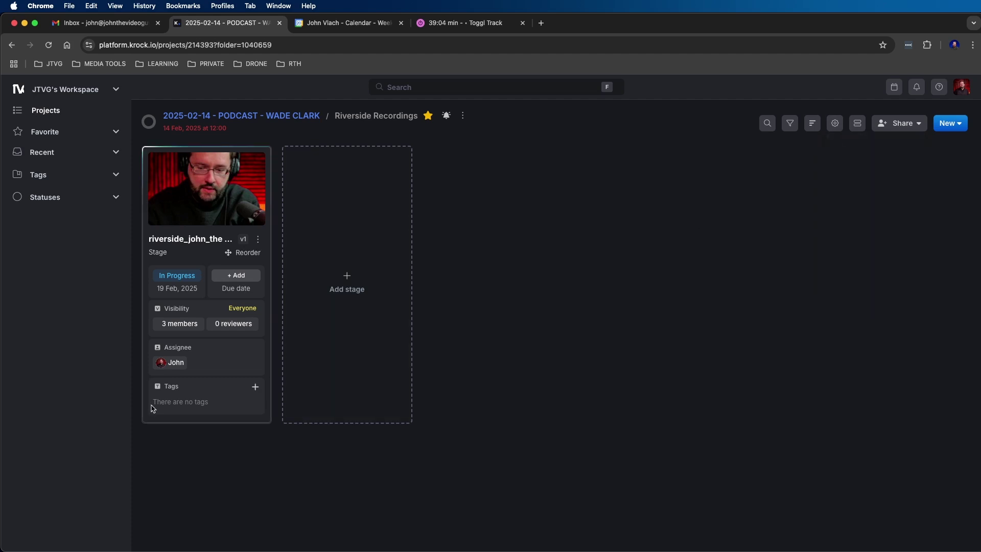
Step: Tag the recording with a new orange 'Raw Recordings' tag
click(255, 389)
click(271, 423)
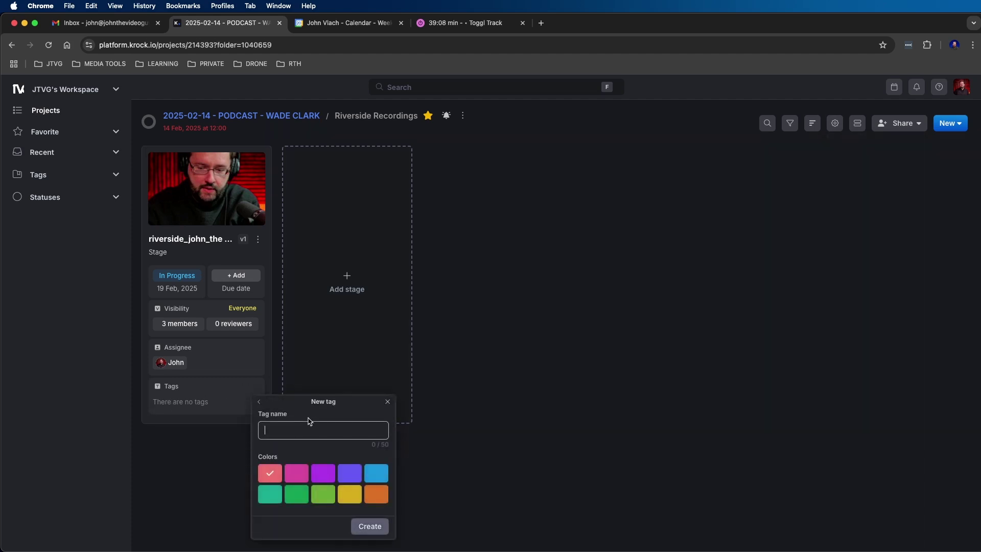
text(Recordings)
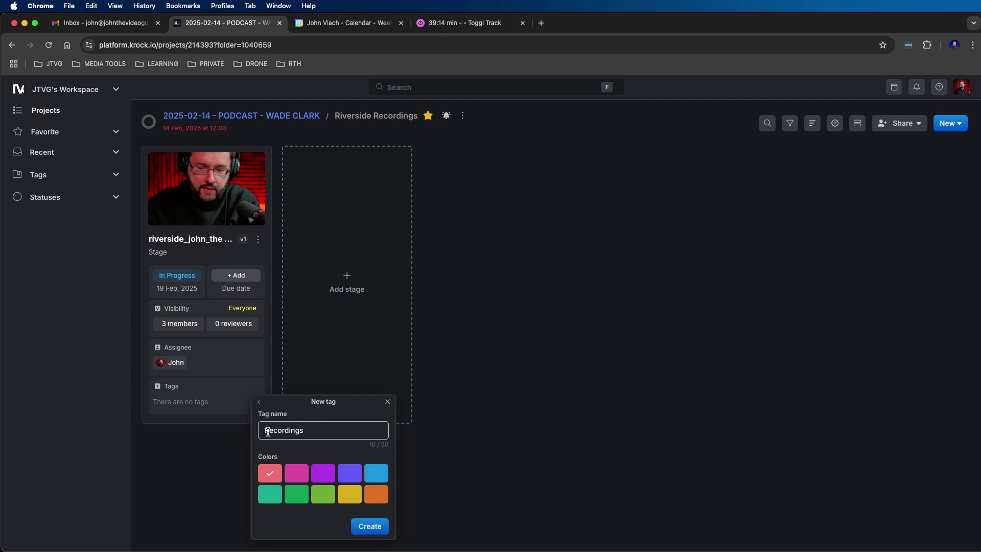
text(Raw)
click(374, 495)
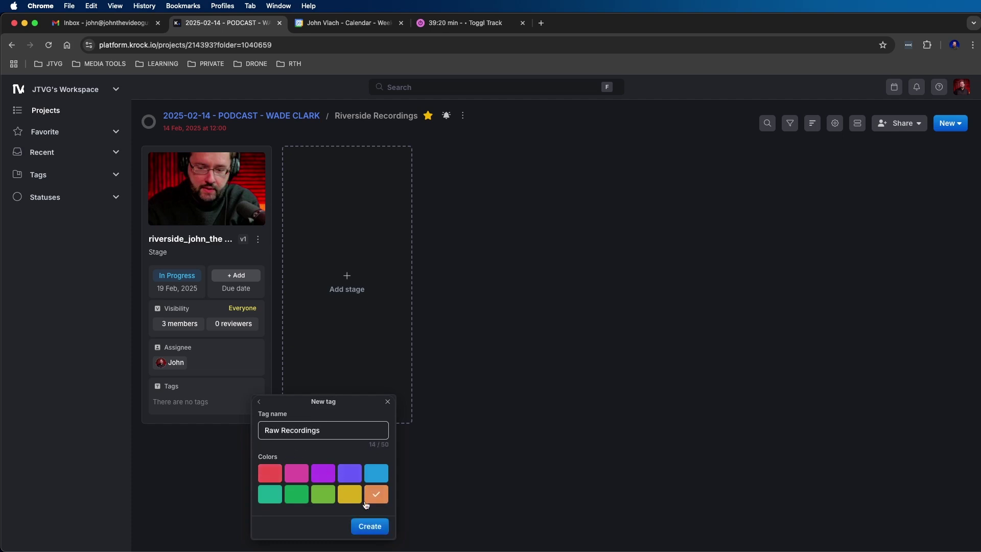
click(370, 527)
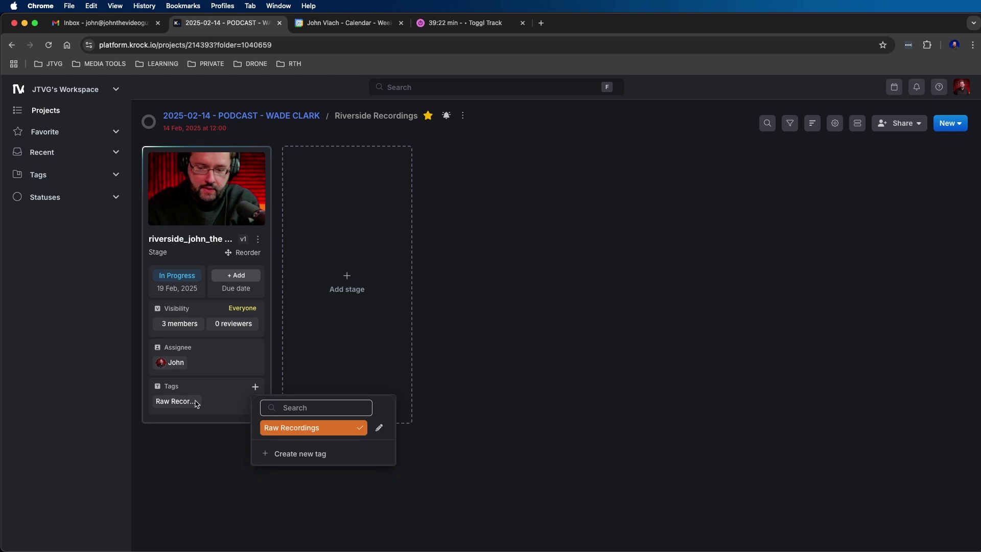
click(220, 464)
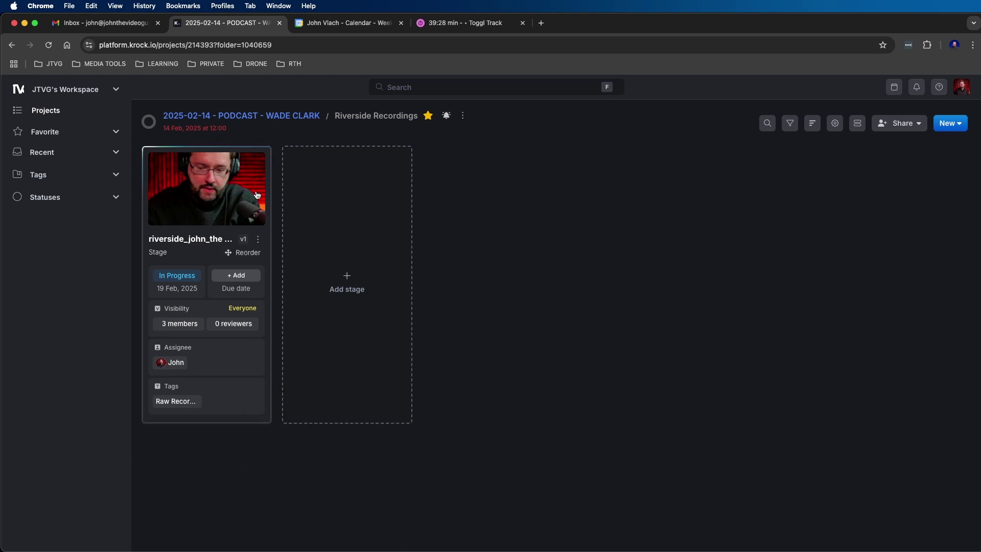
Step: Show a Tags column in the projects list
click(83, 113)
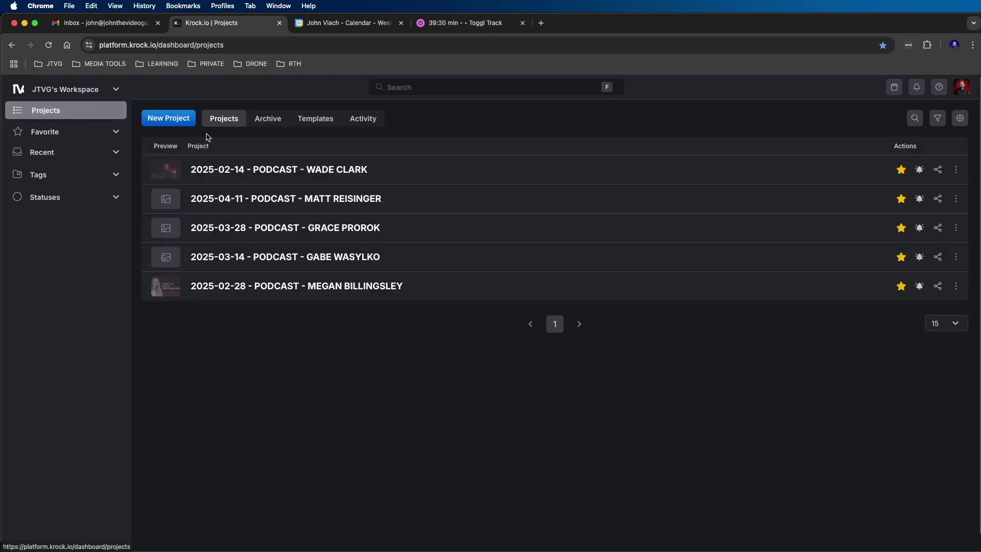
click(961, 118)
click(904, 142)
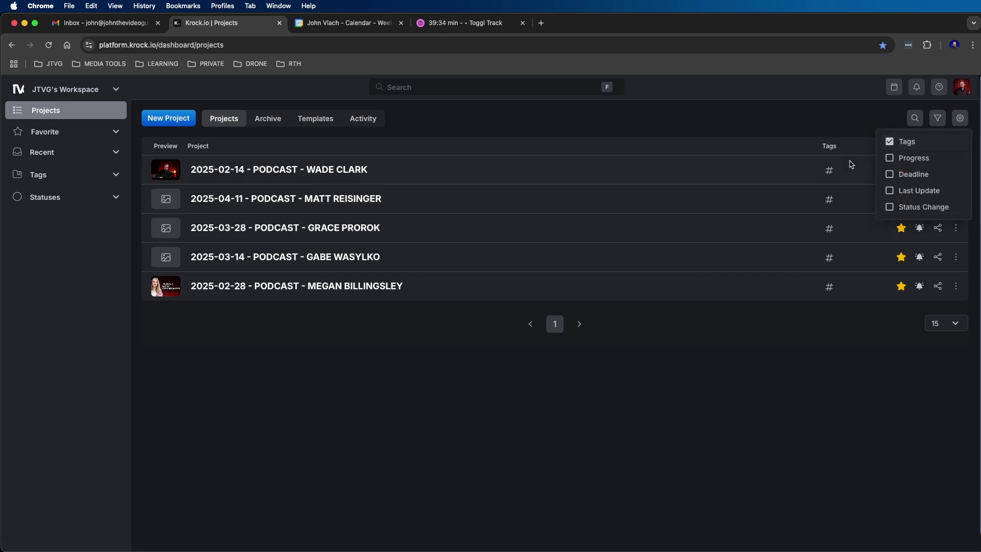
Step: Create a light-green 'Podcasts' tag on the first podcast project
click(830, 171)
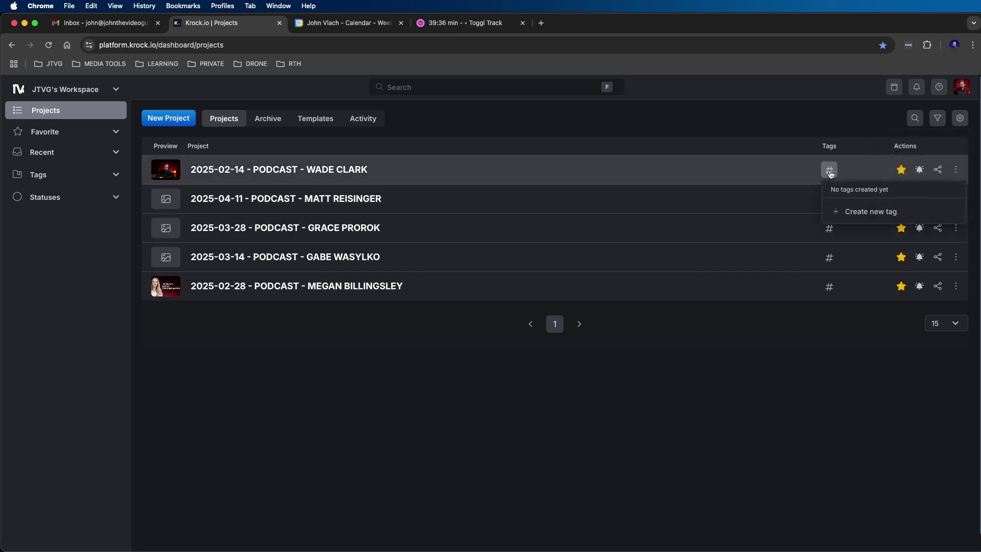
click(851, 210)
text(Podcasts)
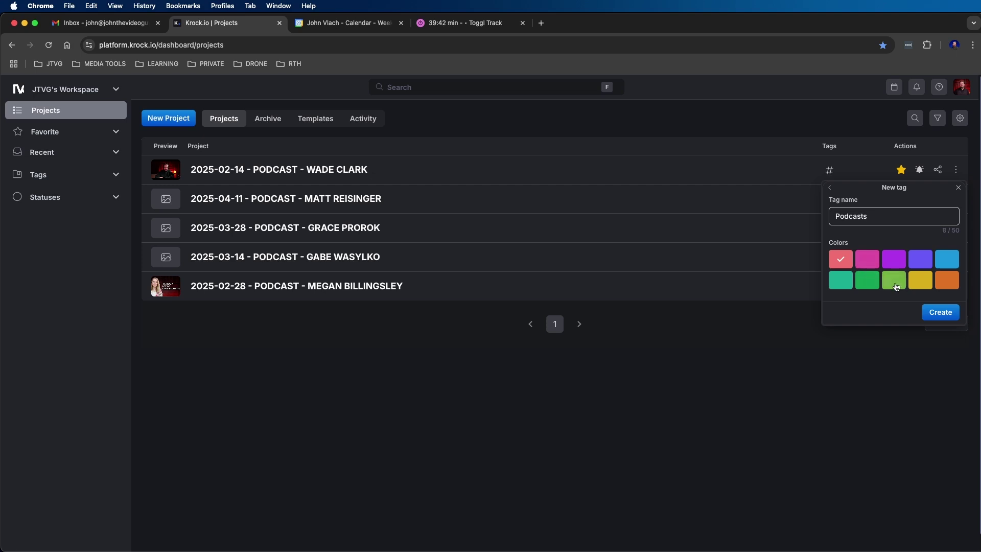
click(896, 286)
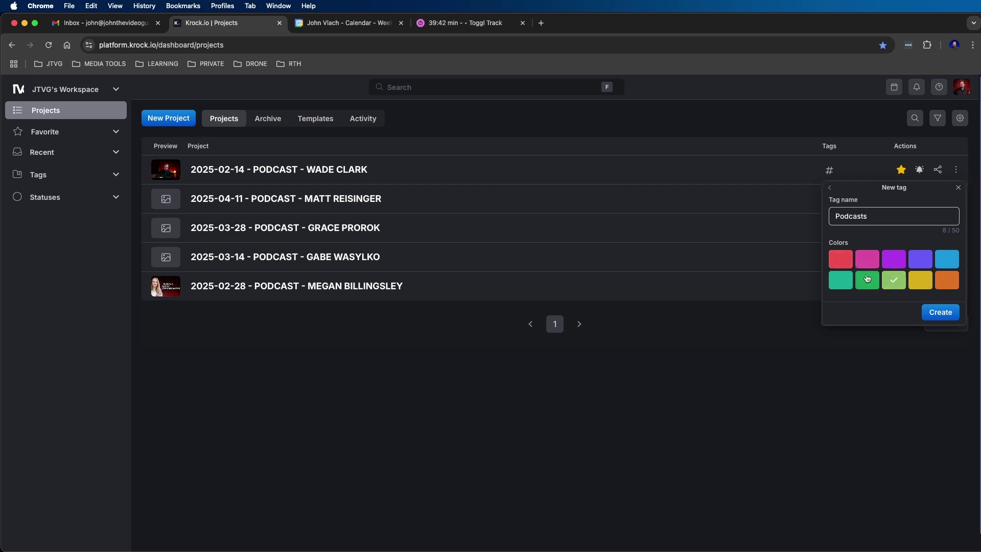
click(941, 313)
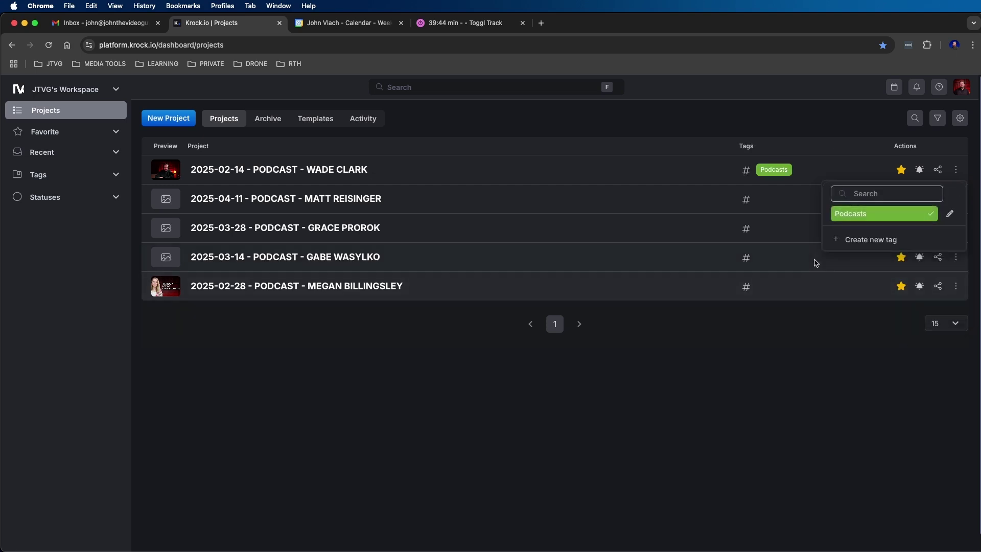
click(747, 332)
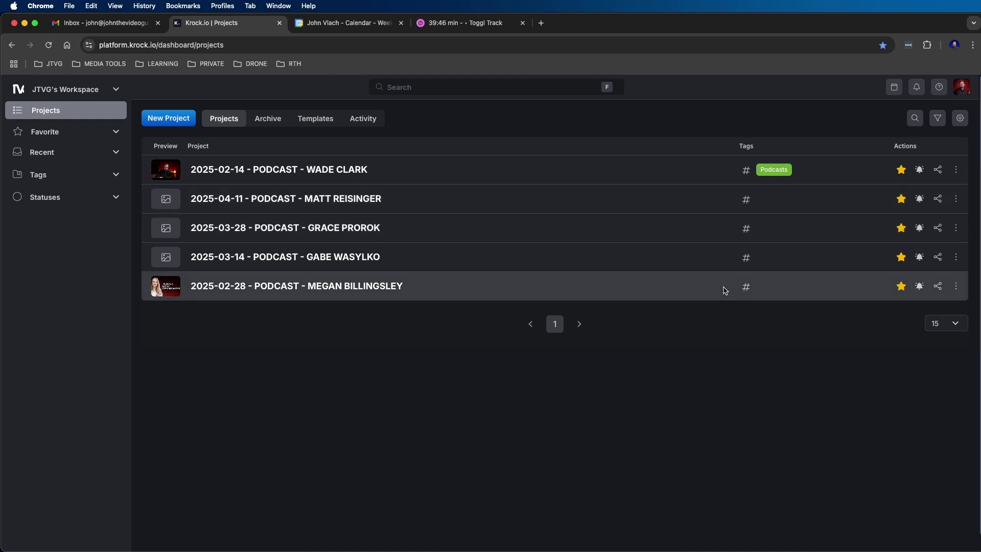
Step: Apply the Podcasts tag to the second podcast project
click(749, 203)
click(775, 243)
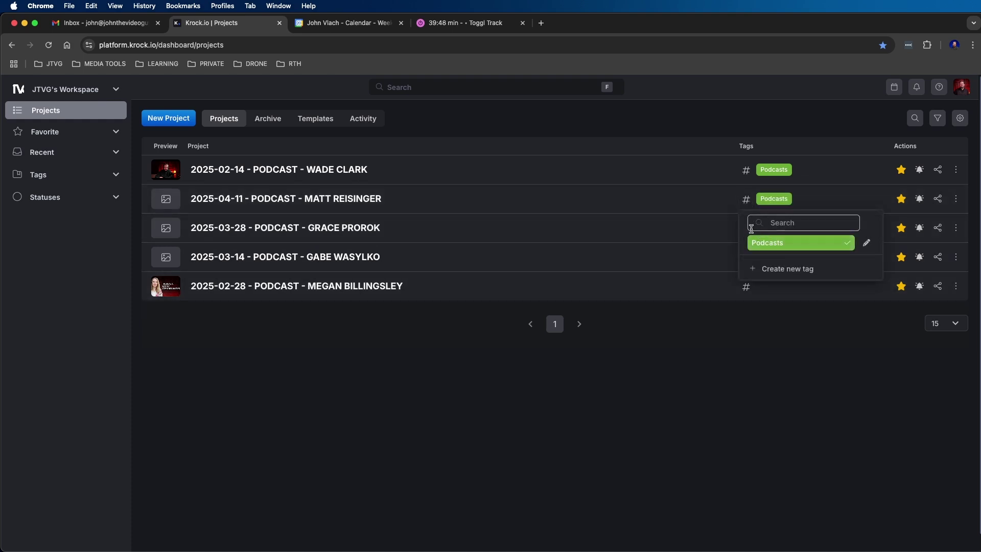
click(730, 228)
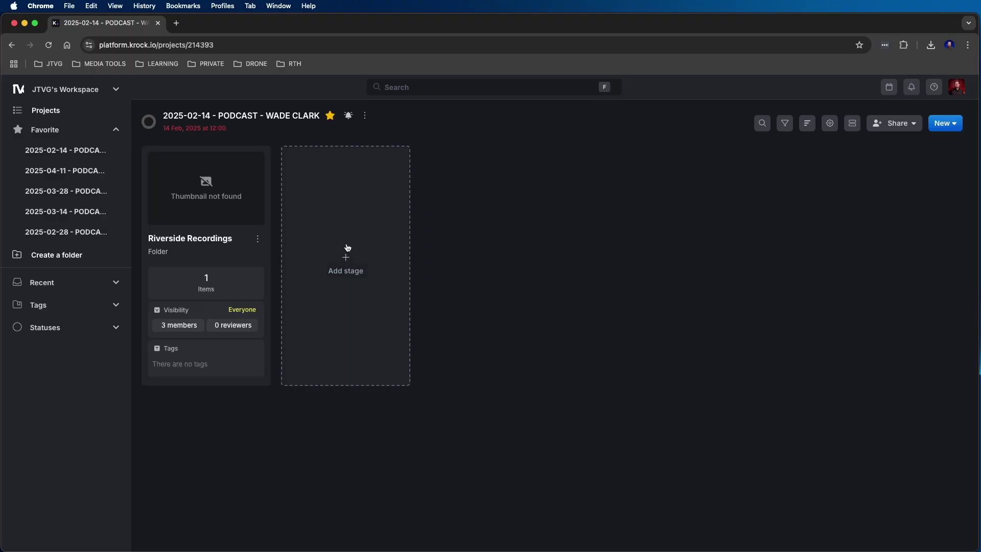
Step: Add a Board-type stage named 'Podcast Intro Storyboard' and open its storyboard
click(347, 248)
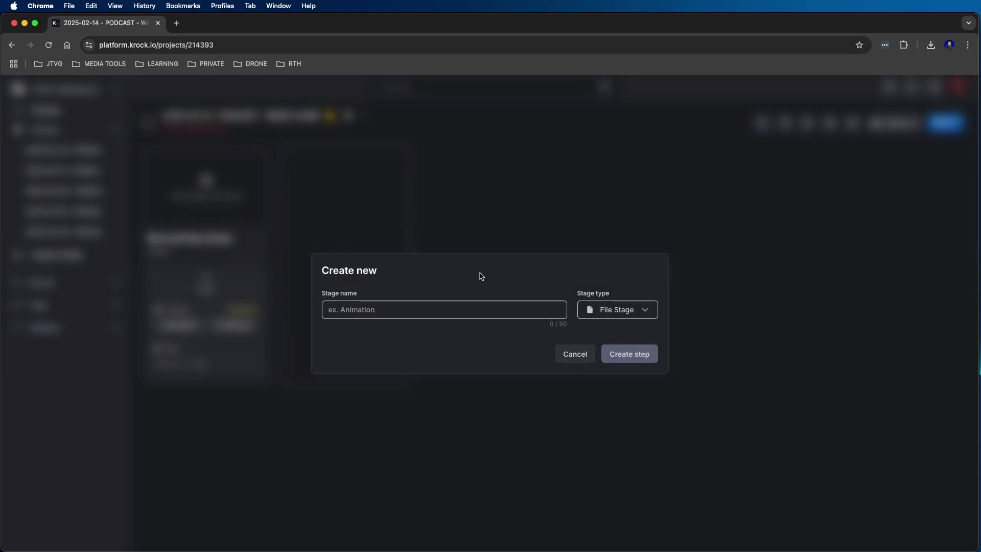
text(Podcast Intro Storyboard)
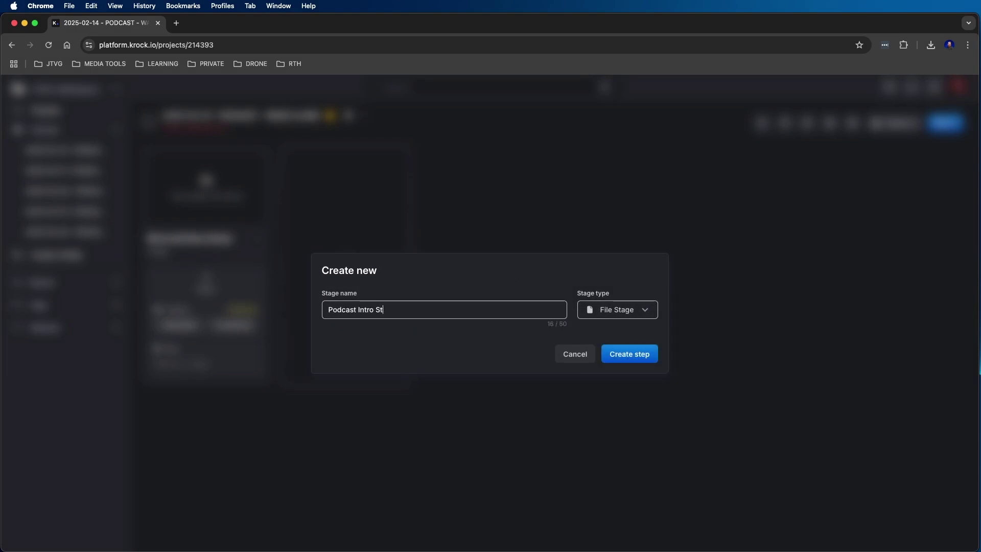
click(605, 316)
click(588, 377)
click(629, 349)
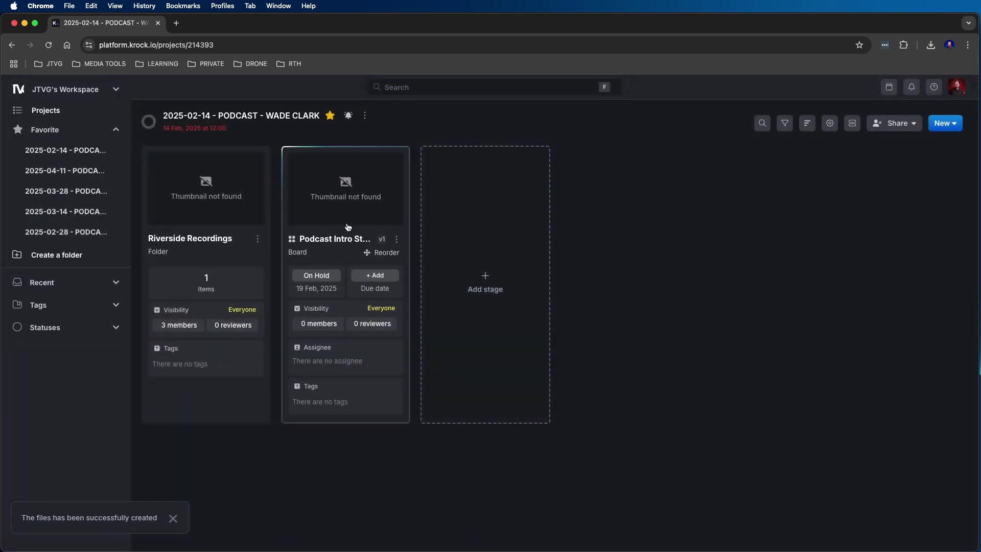
click(334, 199)
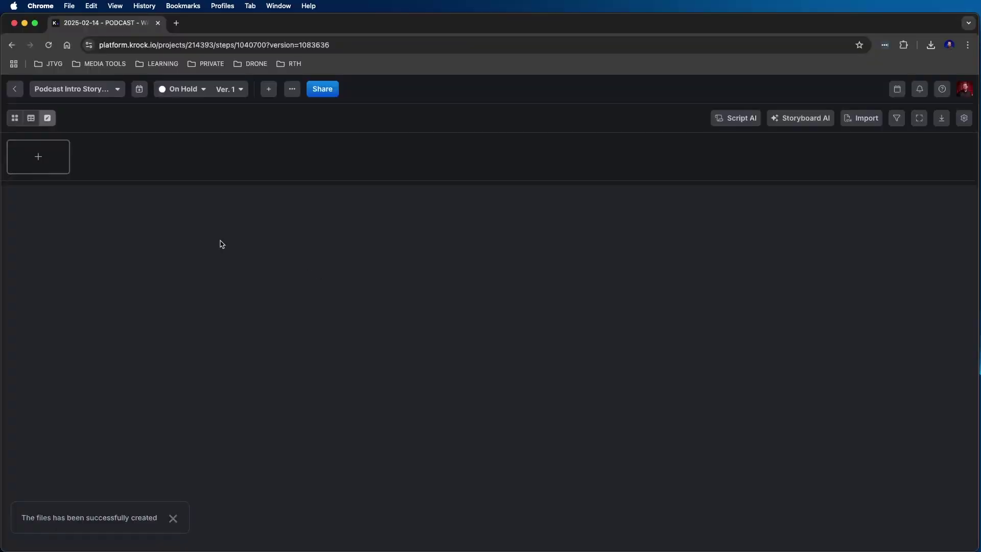
Step: Pick Book1.csv from Downloads for import after previewing its podcast notes
click(868, 118)
click(340, 263)
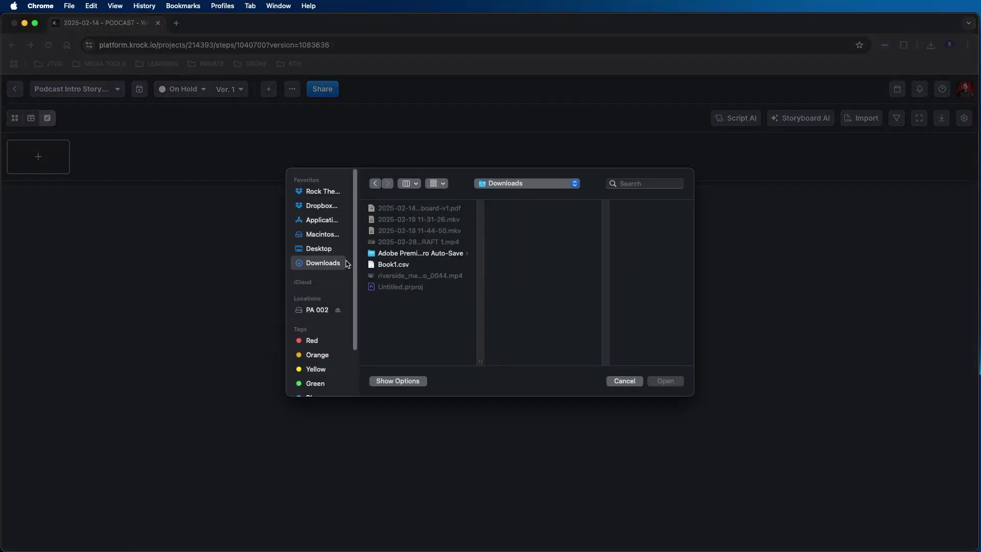
click(384, 265)
key(space)
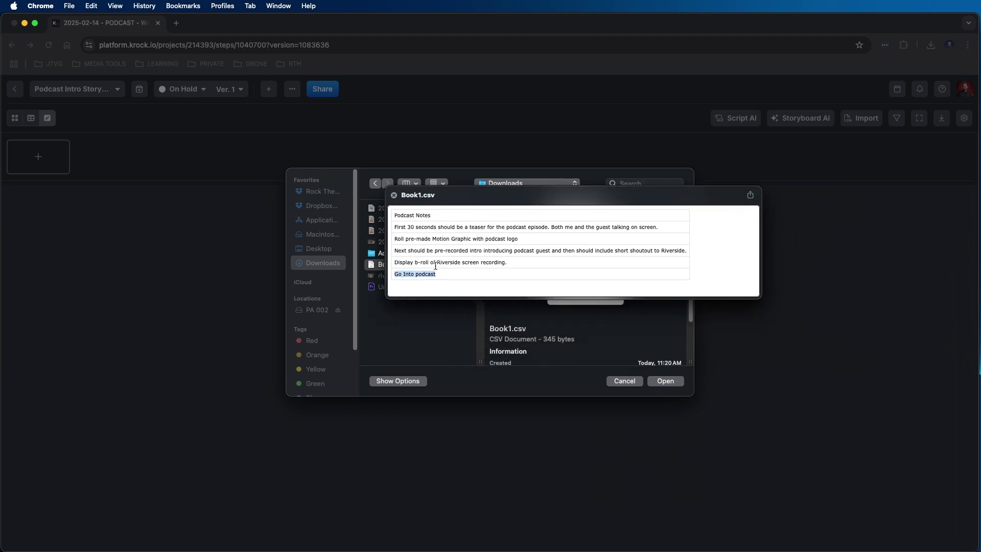
drag(441, 271, 406, 217)
click(497, 209)
key(space)
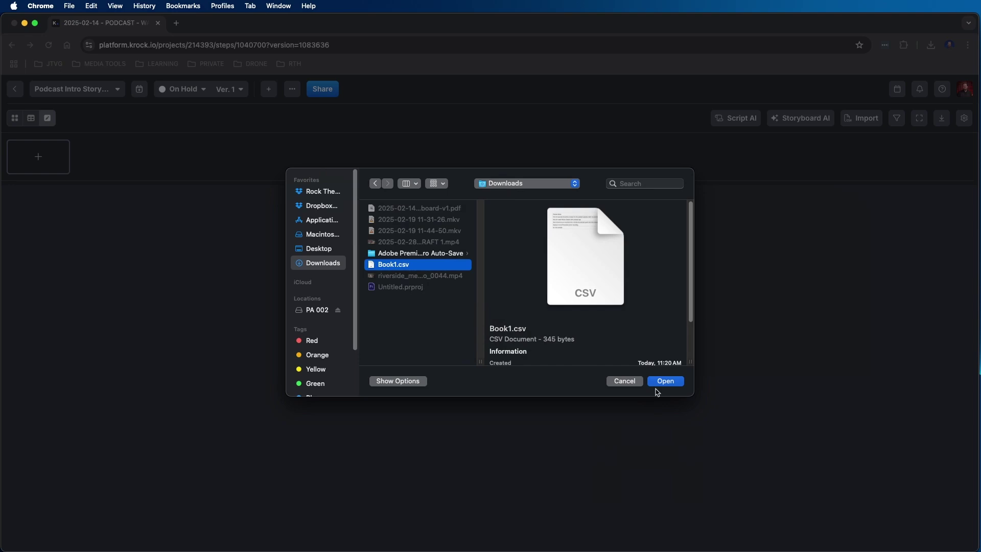
click(666, 382)
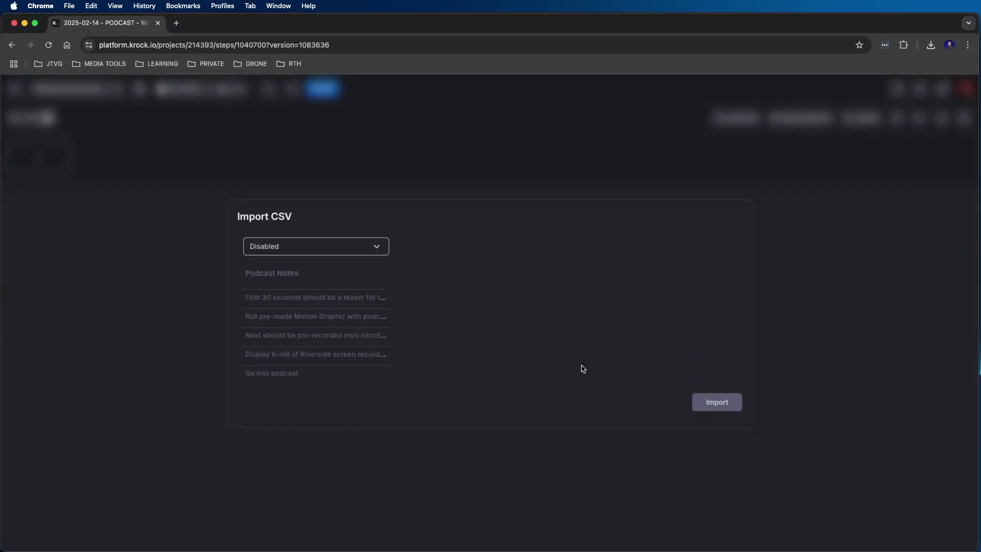
Step: Map the CSV column to Notes and import the five rows as frames
click(304, 248)
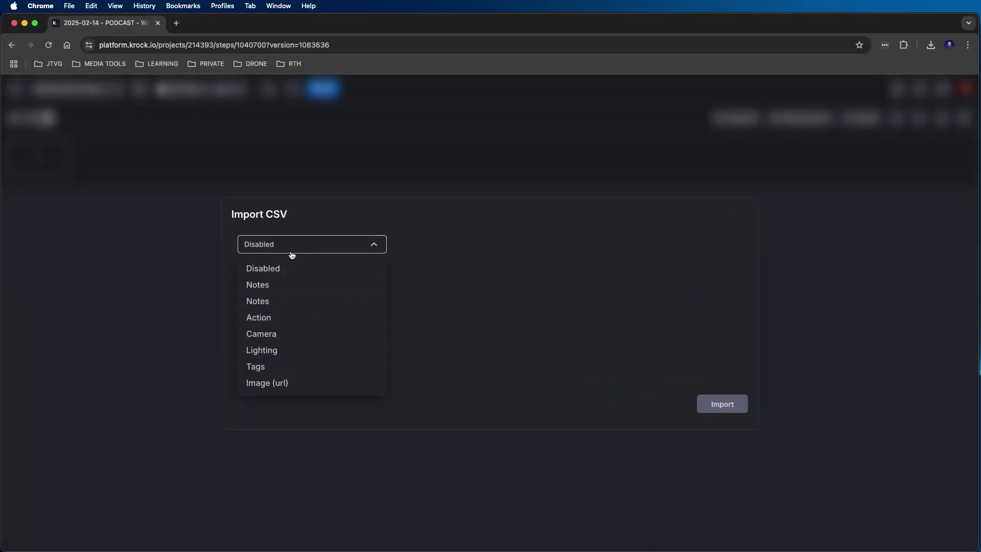
click(256, 284)
drag(299, 380, 238, 299)
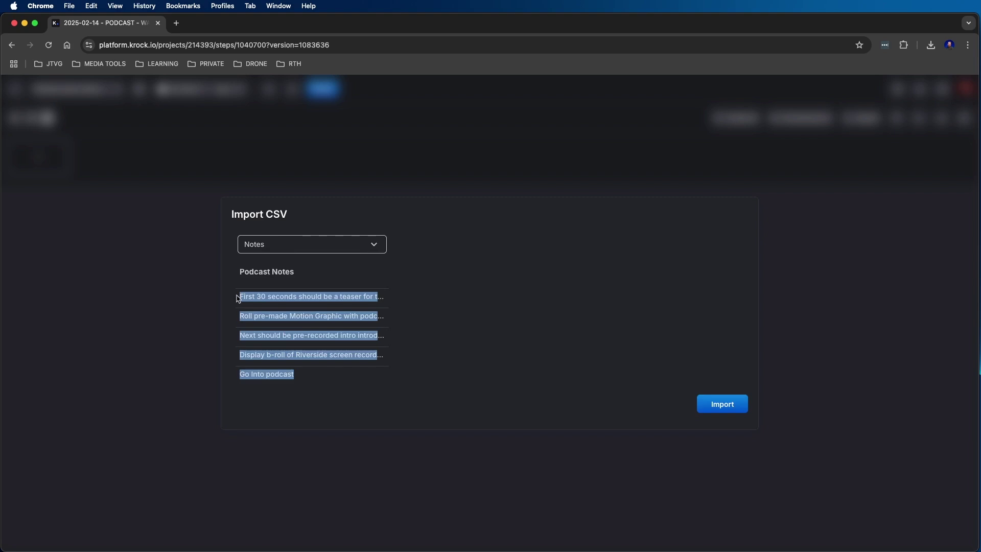
click(722, 403)
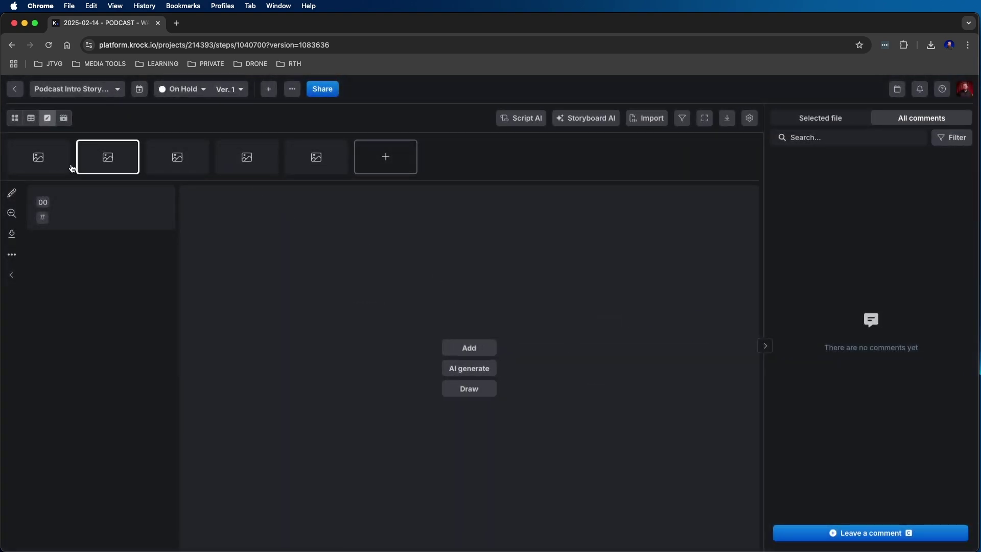
Step: Step through frames 01 to 05 to review each shot description
click(47, 167)
drag(160, 263, 45, 241)
click(96, 162)
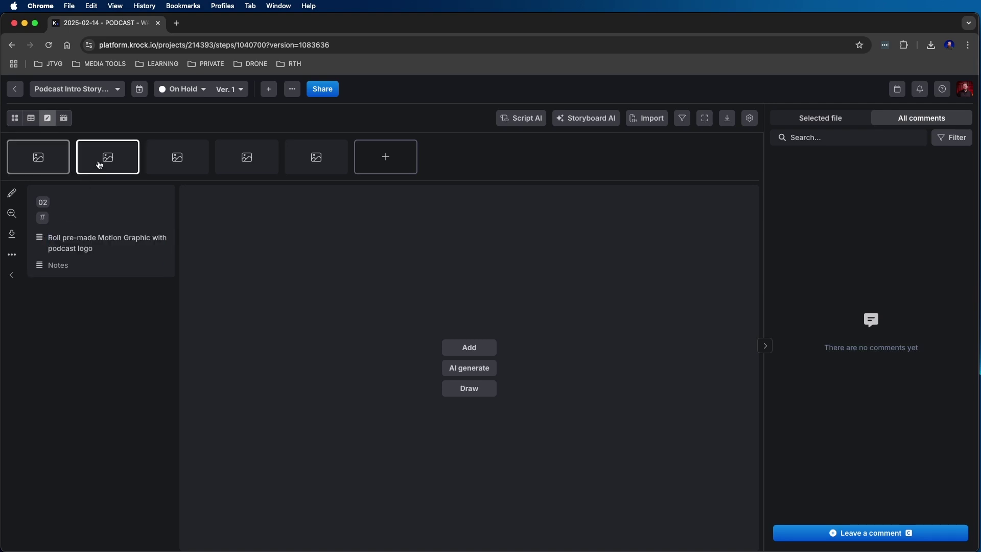
click(173, 167)
click(243, 166)
click(313, 158)
click(38, 158)
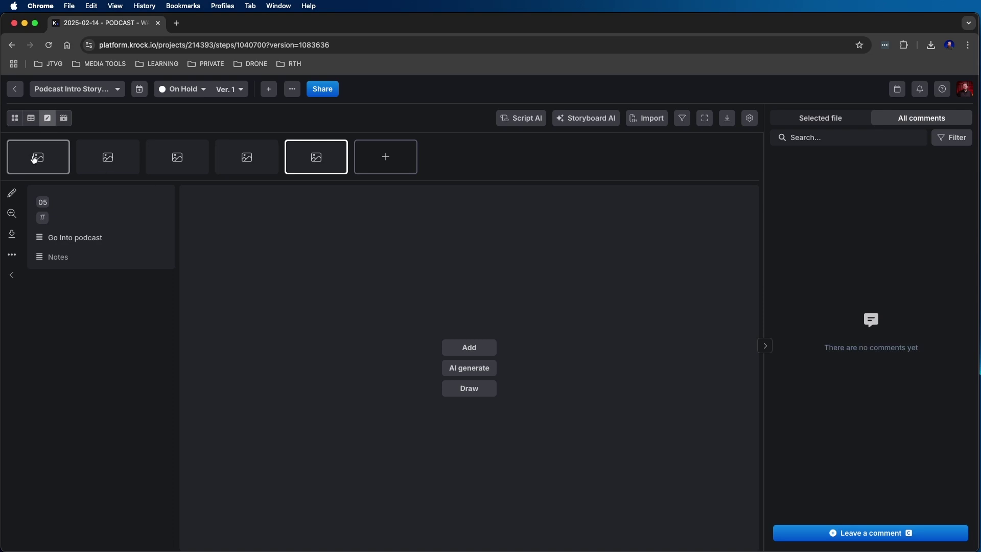
Step: Try Grid, Table and Animatic views, previewing frames 2–5, then return to Grid
click(15, 118)
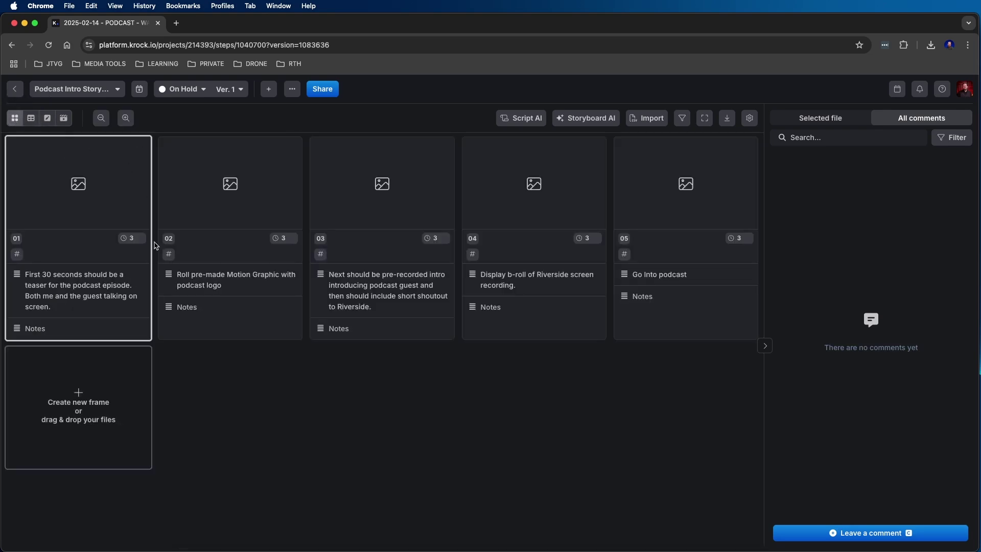
click(30, 118)
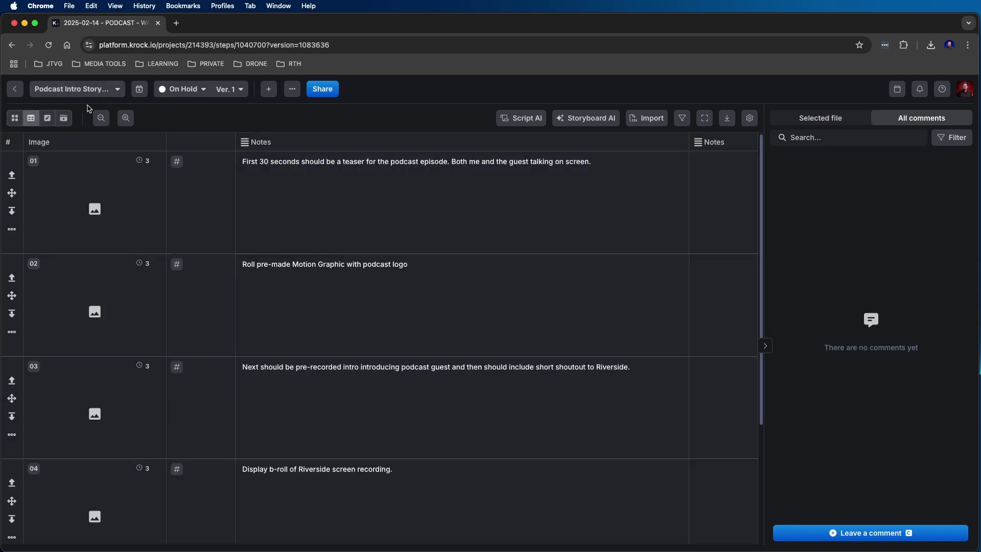
click(64, 118)
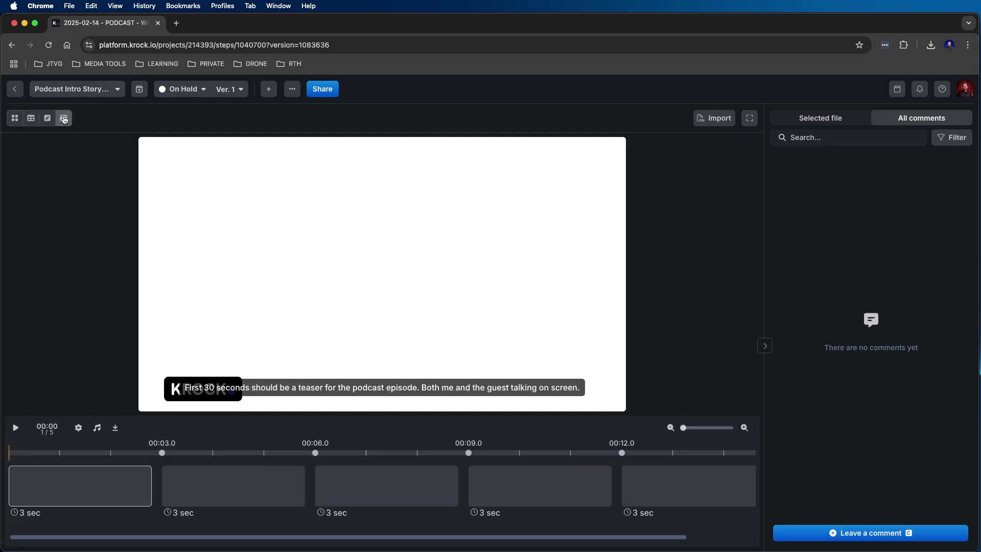
click(227, 477)
click(372, 484)
click(517, 488)
click(644, 483)
click(14, 117)
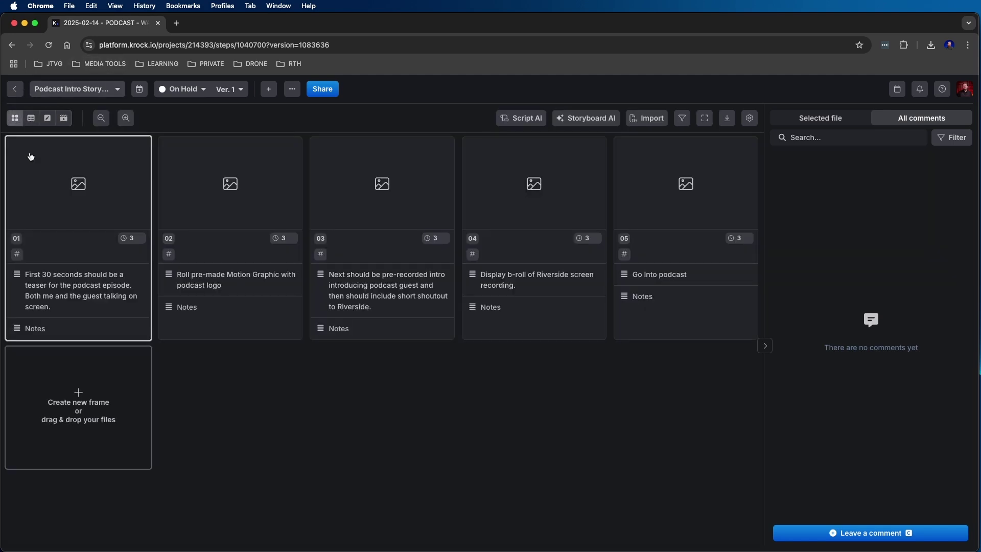
mouse_move(65, 220)
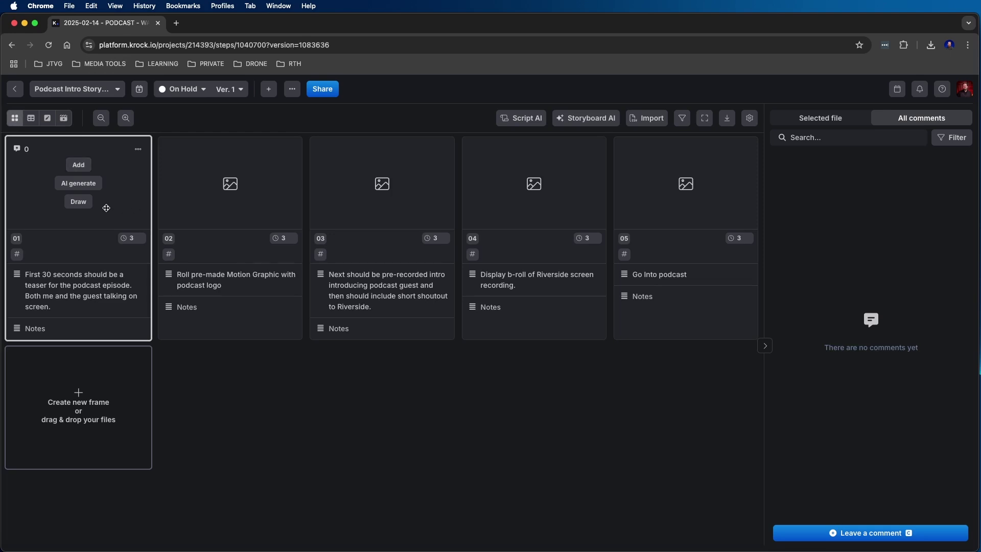
Step: Start drawing on frame 01 and widen the brush stroke
click(78, 203)
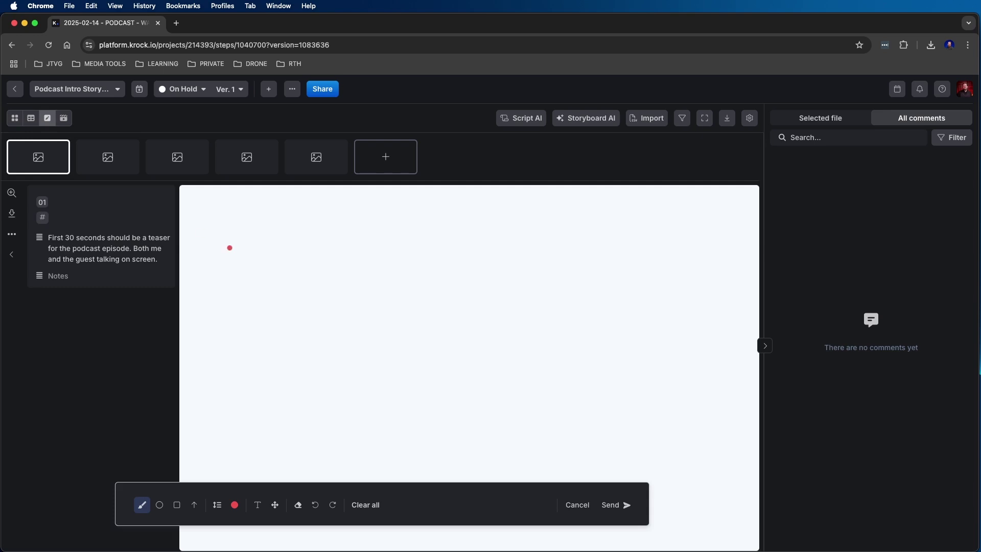
click(217, 505)
drag(228, 512, 235, 513)
Step: At 20 px width, sketch two red stick figures split by a vertical line and save it
mouse_move(373, 277)
mouse_down()
mouse_move(415, 321)
mouse_move(381, 288)
mouse_up()
drag(388, 330, 384, 405)
mouse_move(358, 346)
mouse_down()
mouse_move(382, 367)
mouse_move(413, 351)
mouse_up()
mouse_move(520, 276)
mouse_down()
mouse_move(496, 290)
mouse_move(509, 325)
mouse_move(581, 306)
mouse_move(541, 268)
mouse_move(515, 282)
mouse_up()
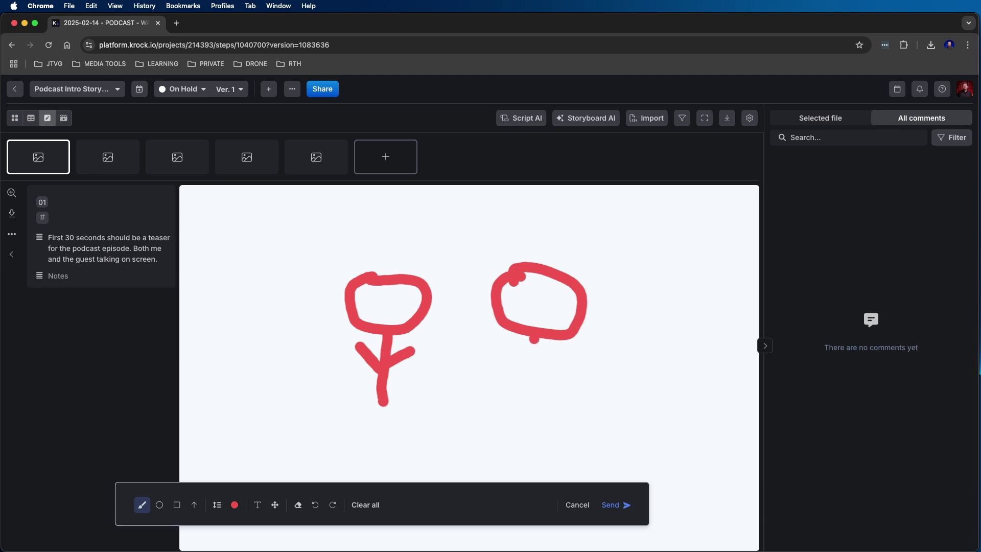
drag(534, 340, 533, 426)
mouse_move(526, 379)
mouse_down()
mouse_move(502, 348)
mouse_move(524, 377)
mouse_move(569, 361)
mouse_up()
drag(465, 241, 467, 439)
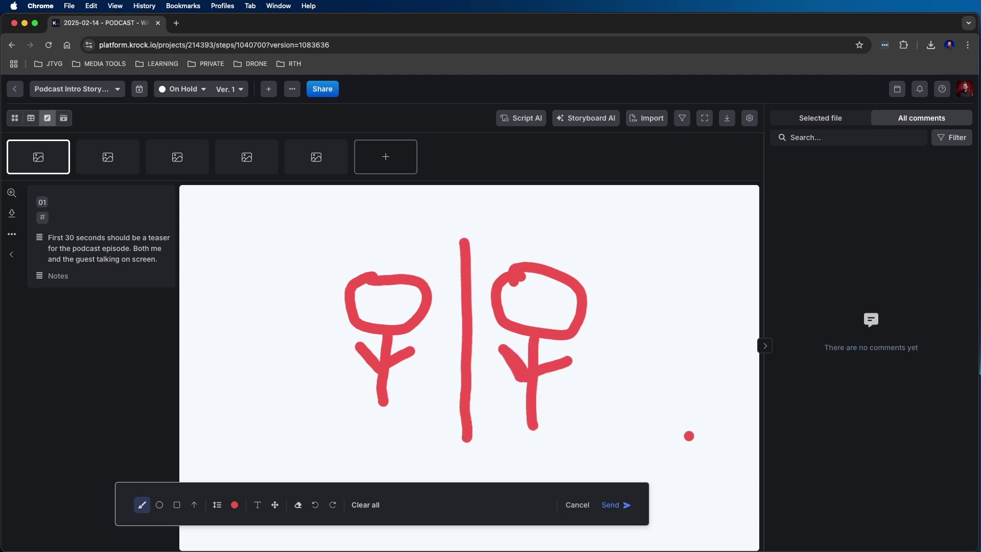
click(617, 507)
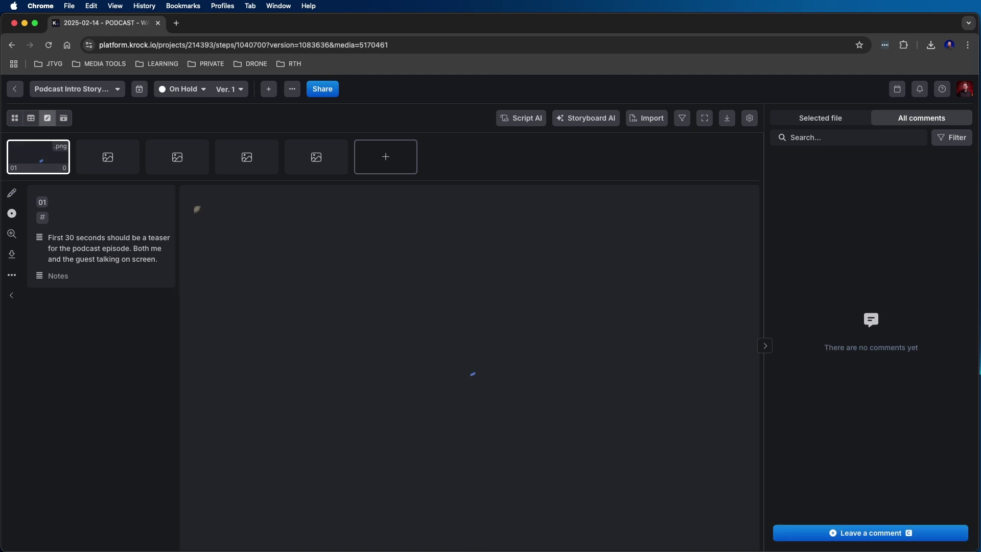
click(108, 158)
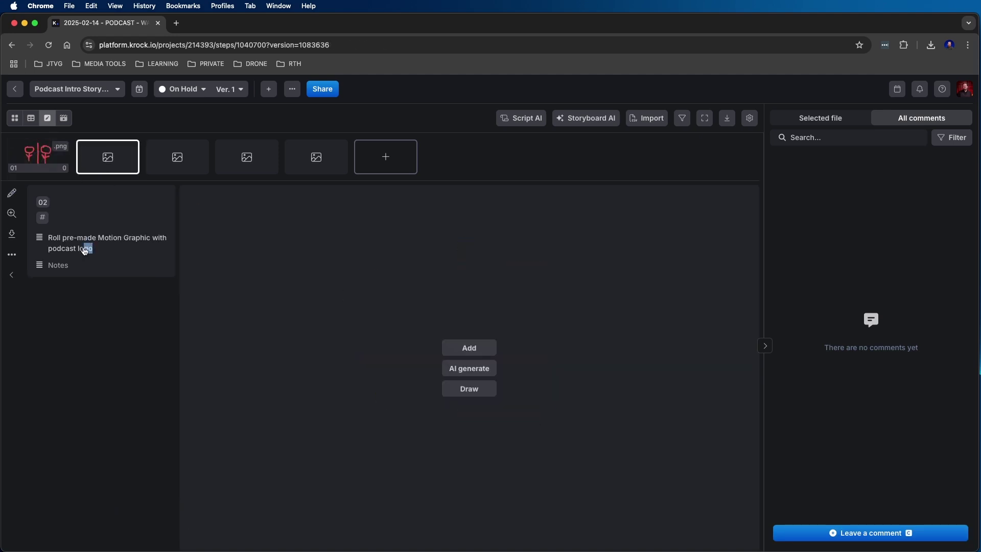
Step: Import the 11.18.01 AM Post Show title screenshot into frame 02, then start drawing on frame 03
drag(93, 250, 49, 239)
click(96, 290)
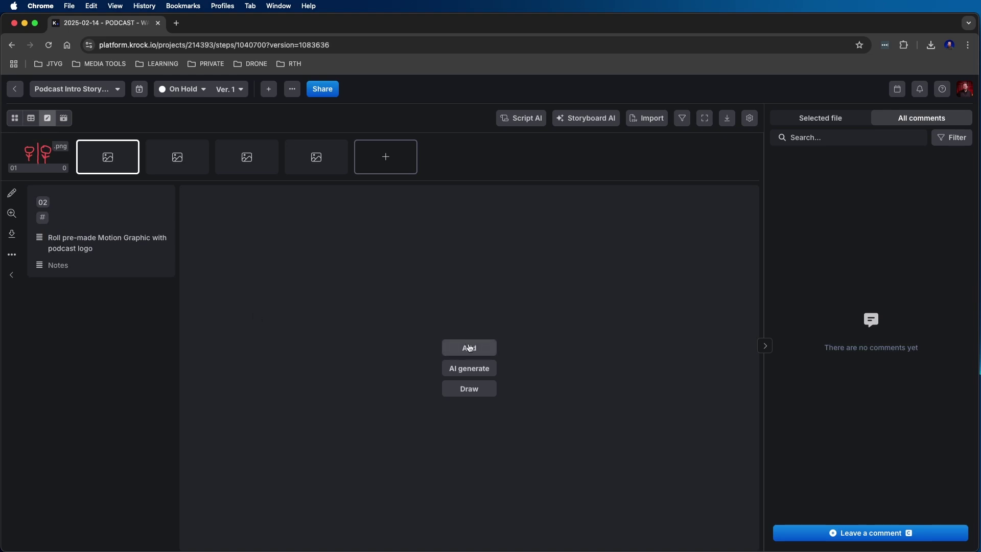
click(471, 348)
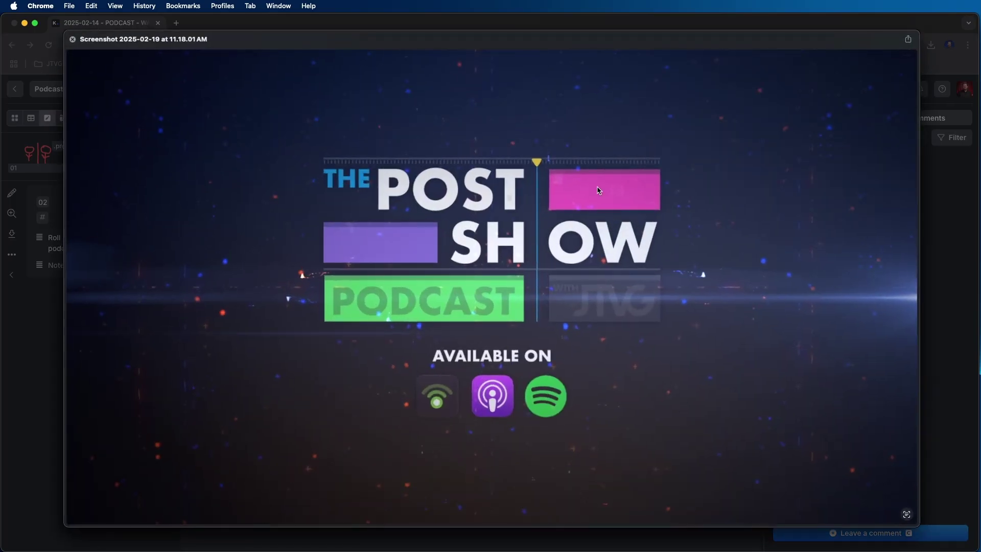
key(space)
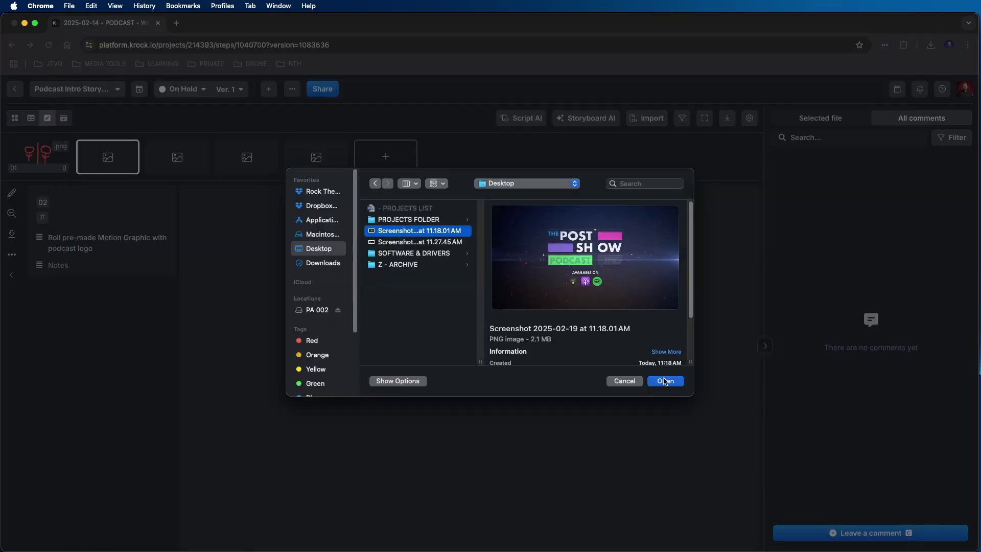
click(664, 381)
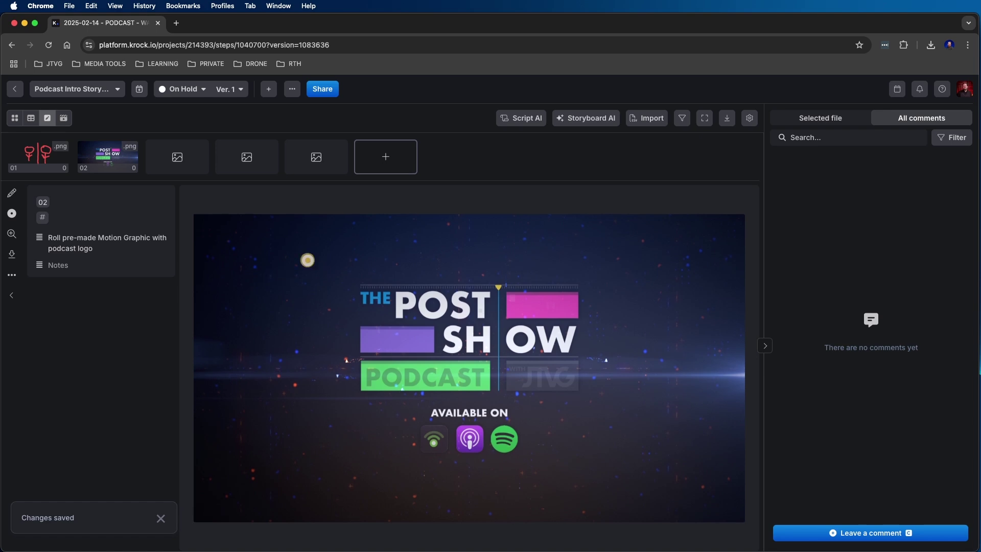
click(174, 160)
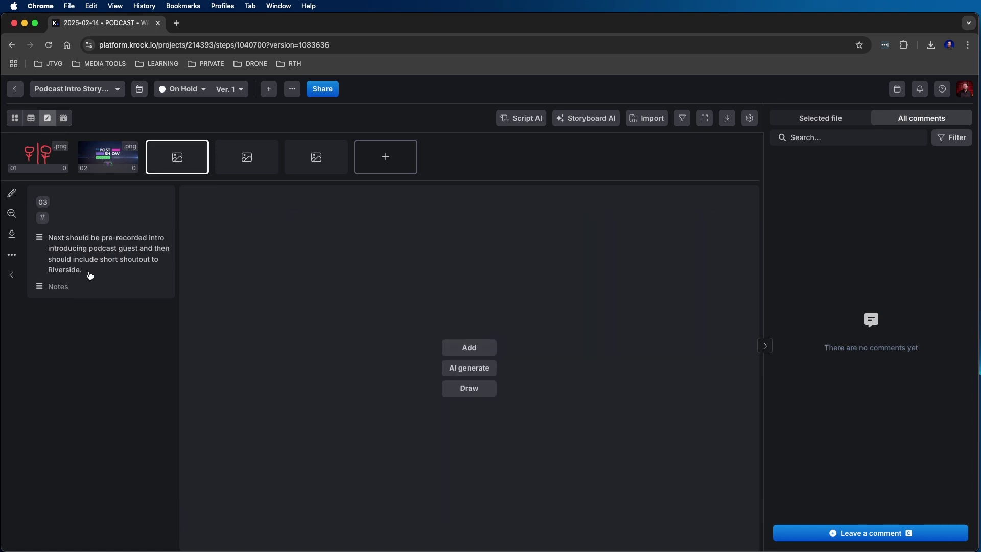
click(465, 389)
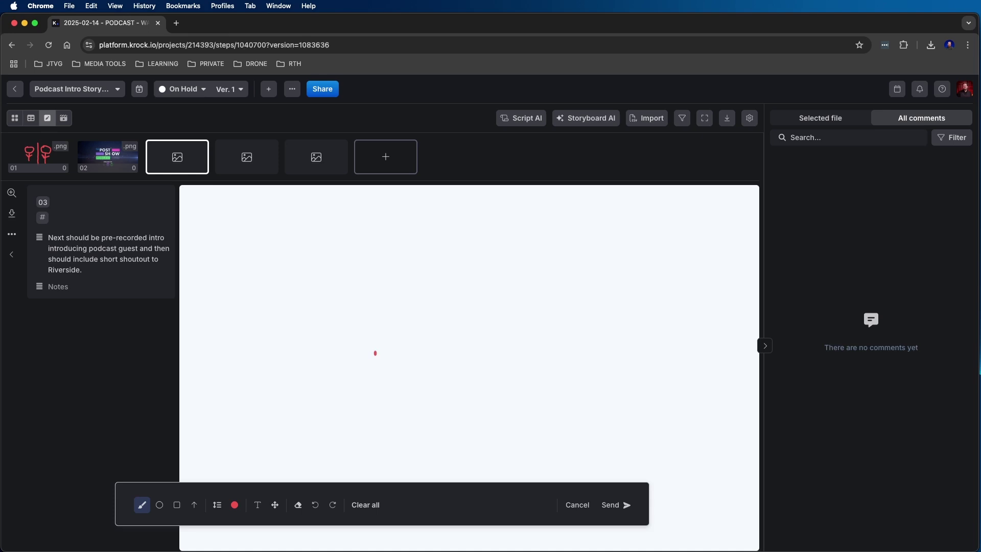
Step: Set the brush to 20 px and sketch a figure with head, body and arms
click(220, 506)
drag(232, 513, 239, 513)
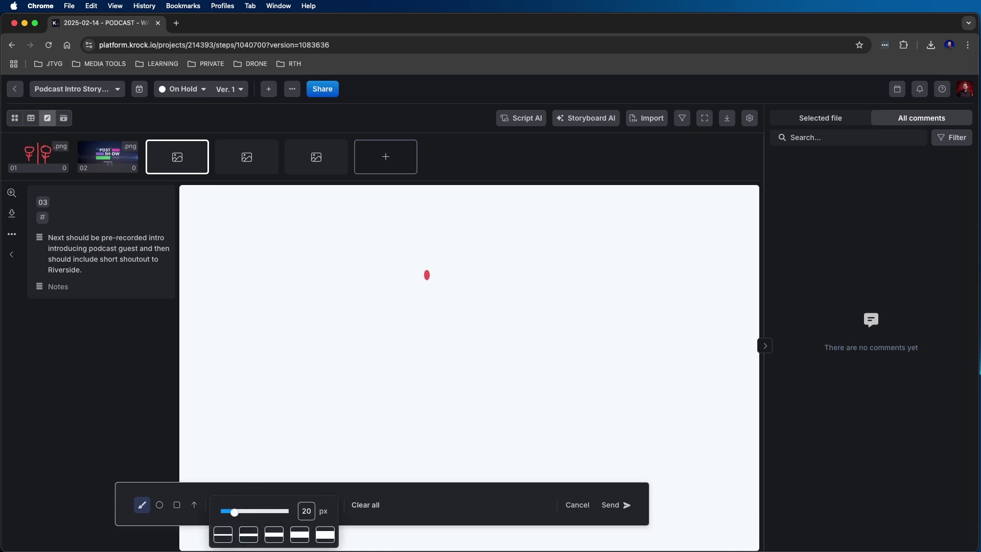
mouse_move(418, 278)
mouse_down()
mouse_move(416, 332)
mouse_move(423, 276)
mouse_up()
drag(387, 342, 387, 411)
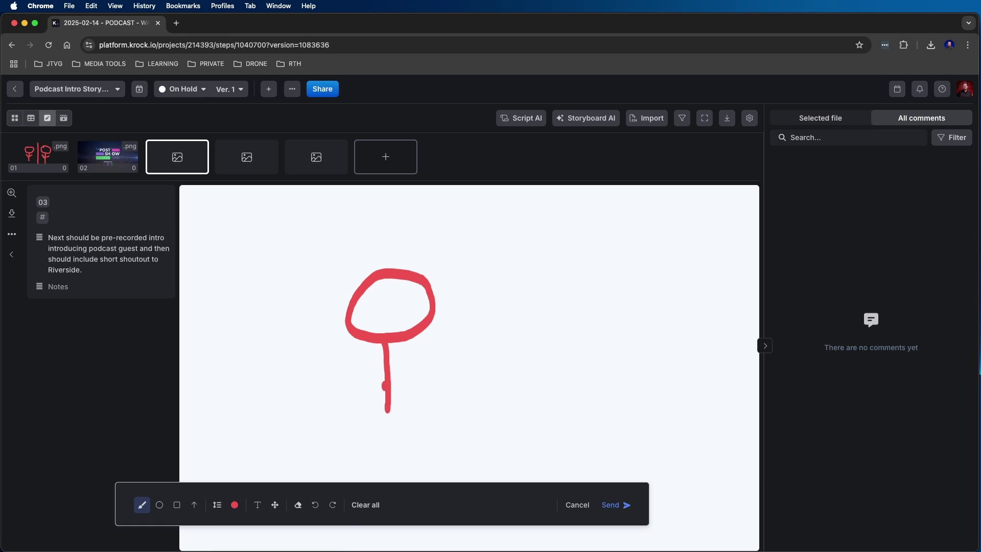
drag(363, 359, 423, 351)
Step: Draw a rectangle beside the figure and label it 'Riverside Logo'
click(177, 505)
mouse_move(470, 305)
mouse_down()
mouse_move(514, 340)
mouse_move(597, 352)
mouse_up()
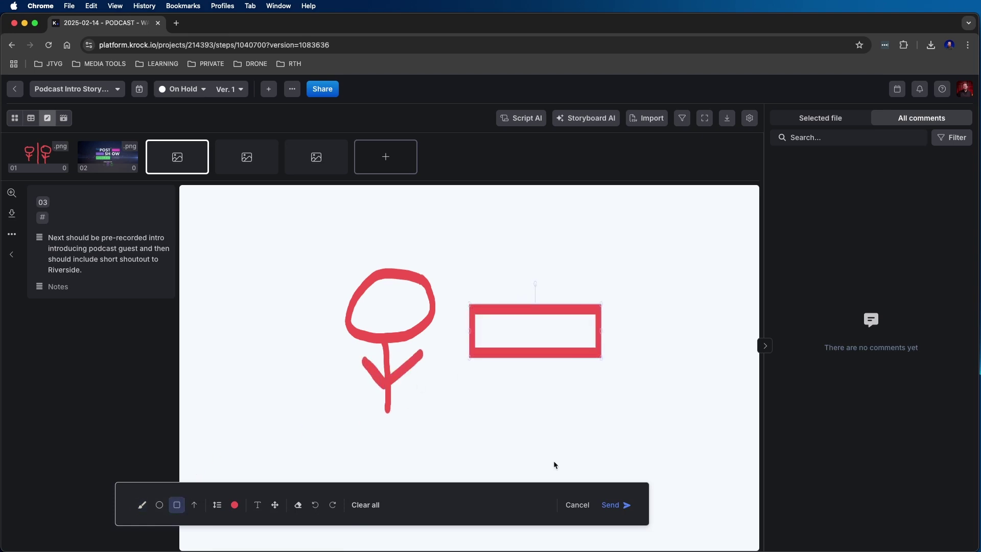
click(257, 505)
click(499, 262)
text(Riverside )
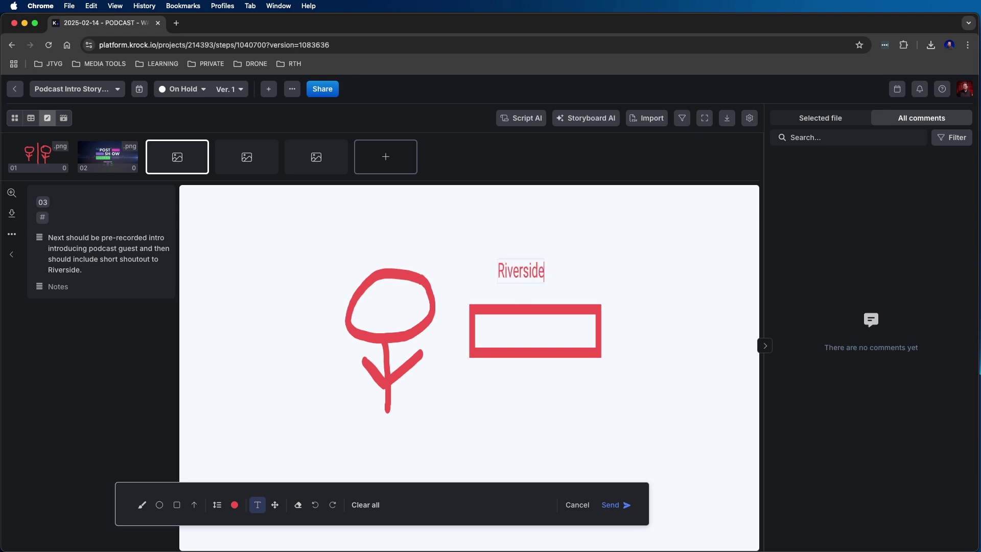
text(Logo)
drag(521, 281, 534, 331)
click(616, 505)
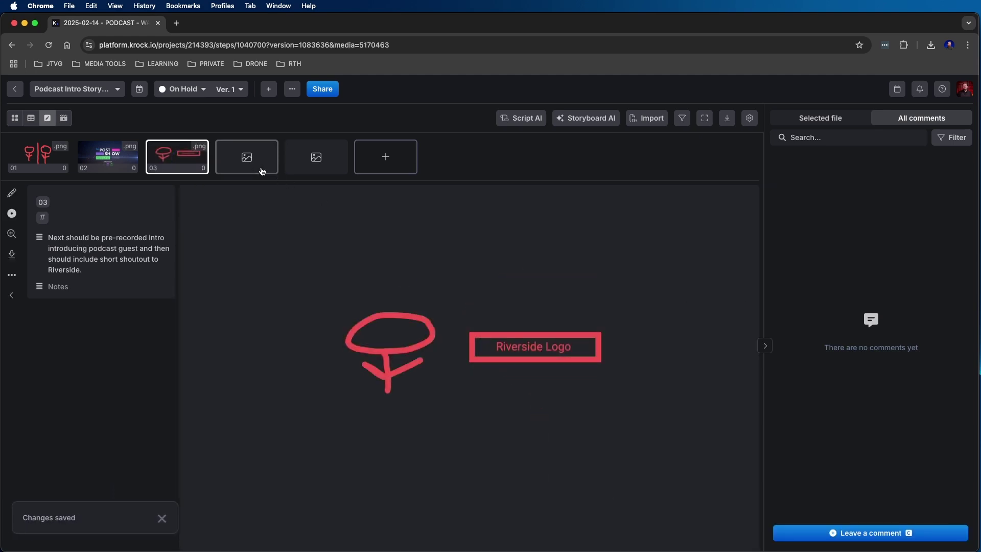
click(262, 171)
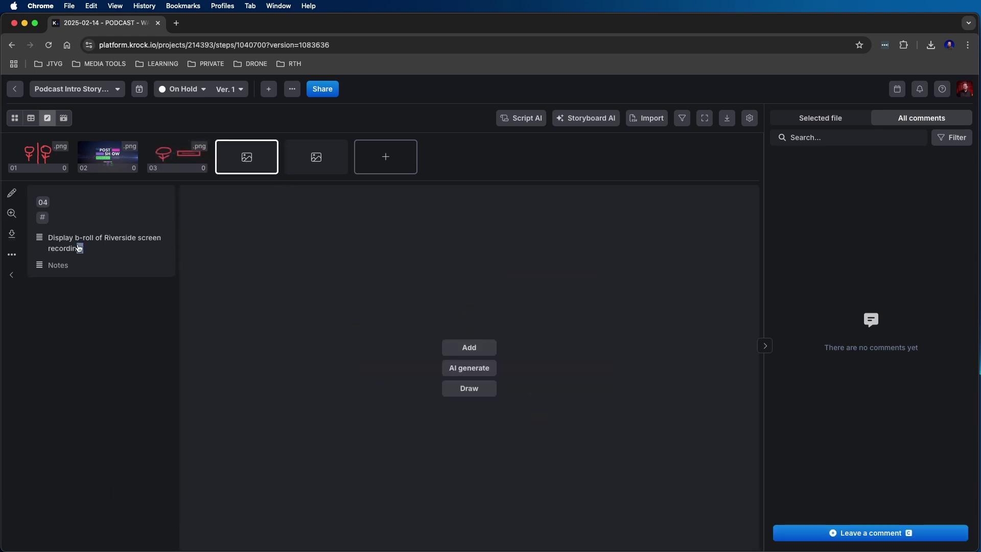
Step: Import the 11.27.45 AM Riverside dashboard screenshot into frame 04
drag(84, 249, 40, 238)
click(269, 281)
click(470, 348)
click(419, 241)
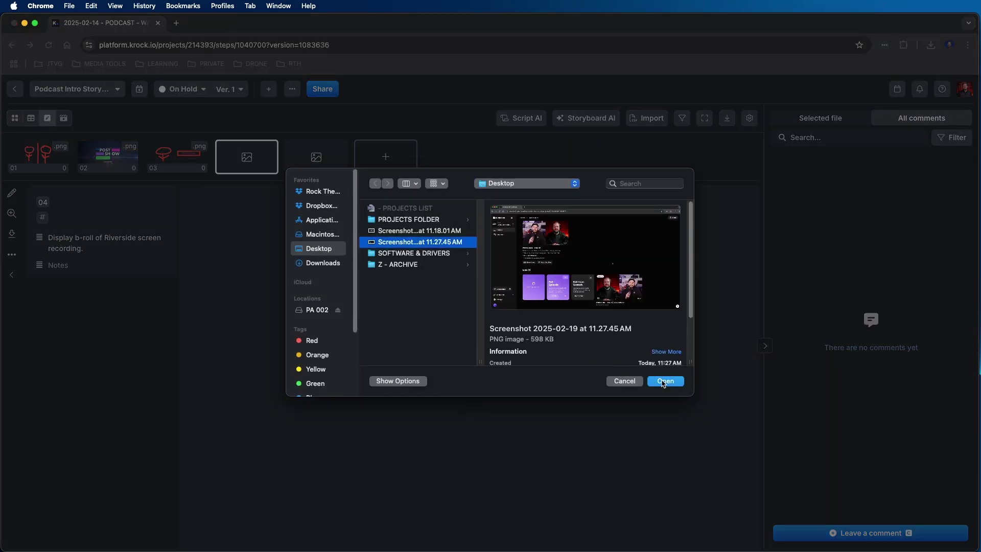
click(663, 381)
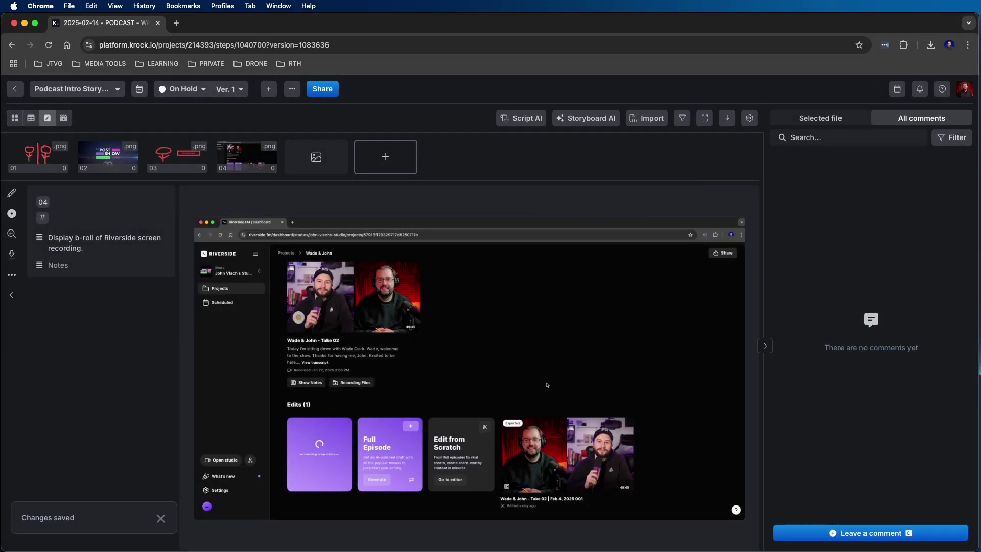
click(317, 159)
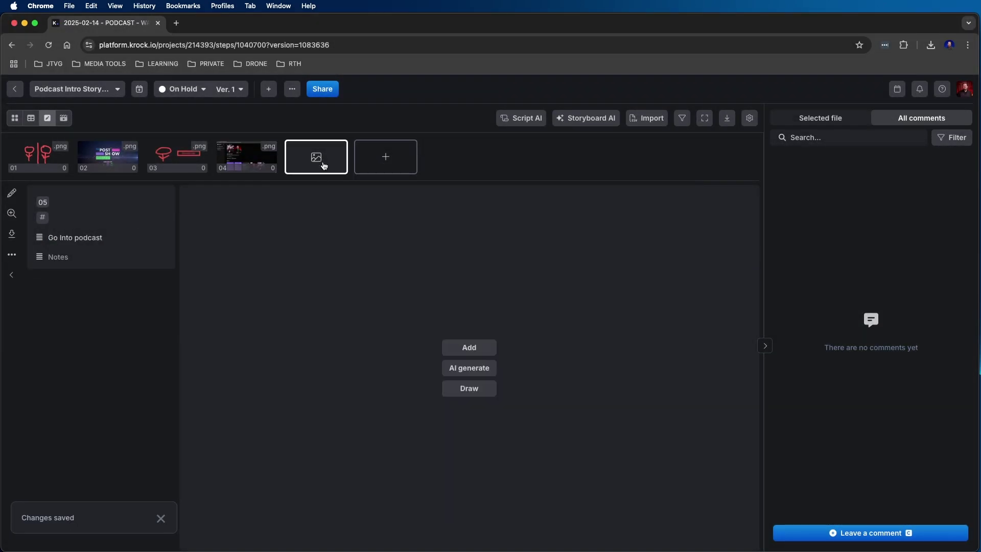
Step: Start Storyboard AI for frame 05 and choose the Sketch image style
click(467, 368)
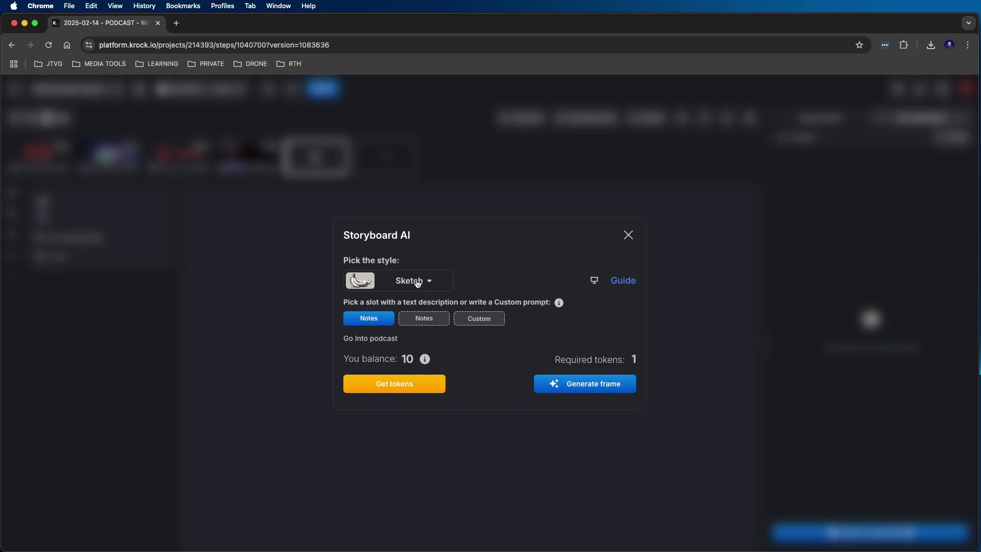
click(418, 282)
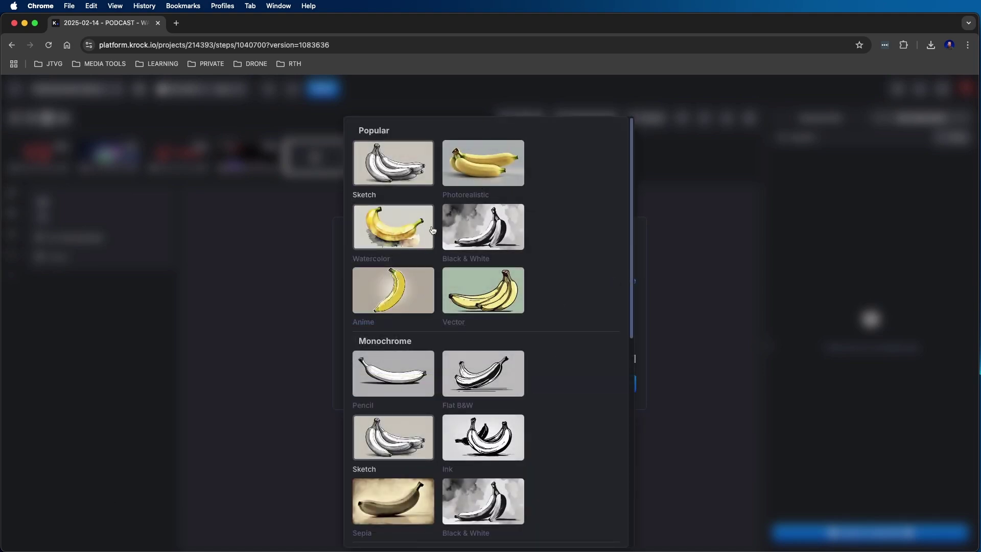
scroll(488, 302, down, 5)
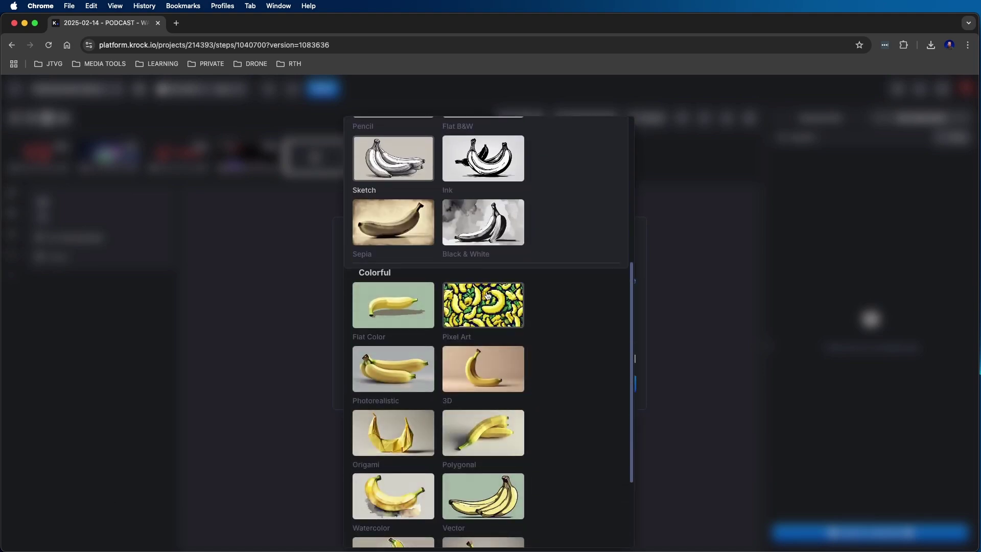
scroll(488, 296, down, 4)
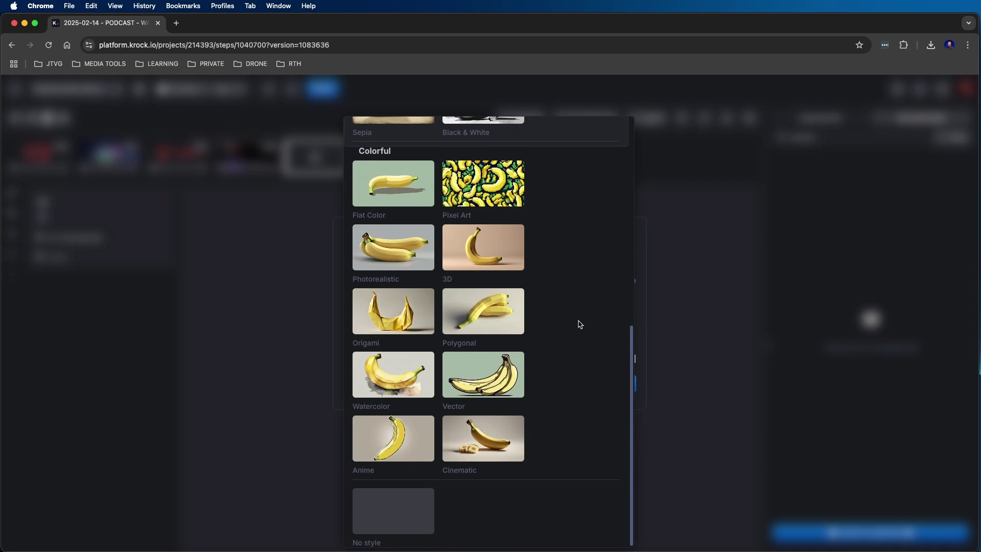
scroll(473, 251, up, 10)
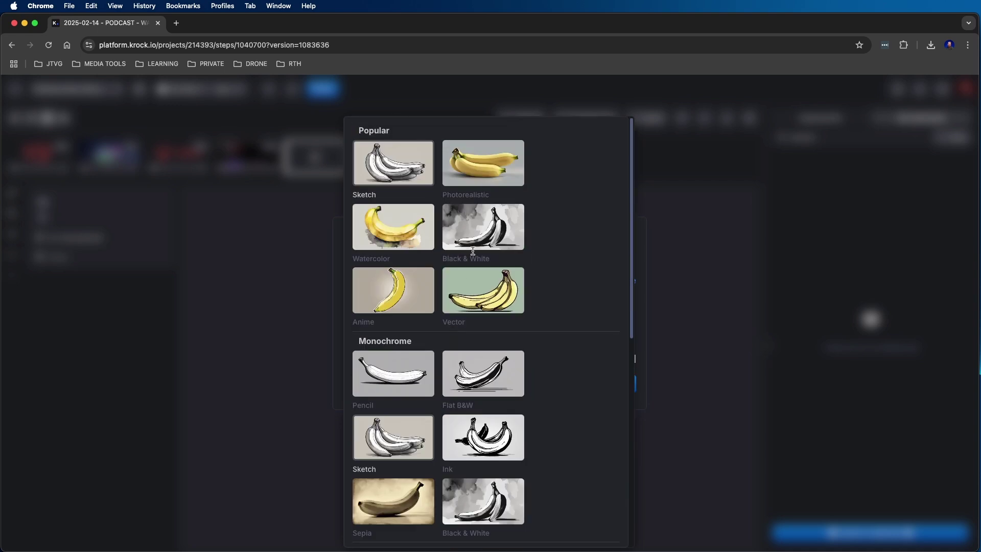
click(401, 281)
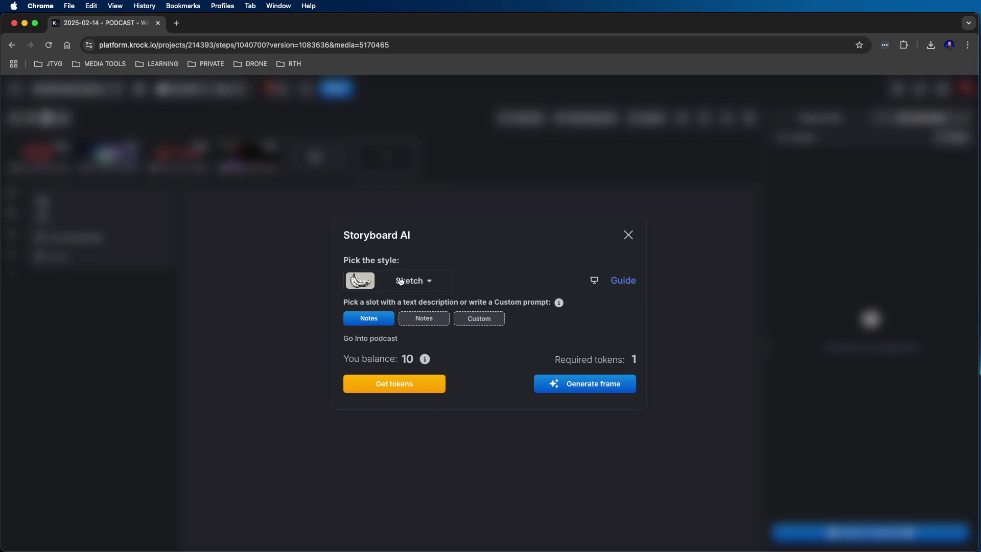
Step: Generate the frame from the custom prompt 'Two people talking'
click(469, 318)
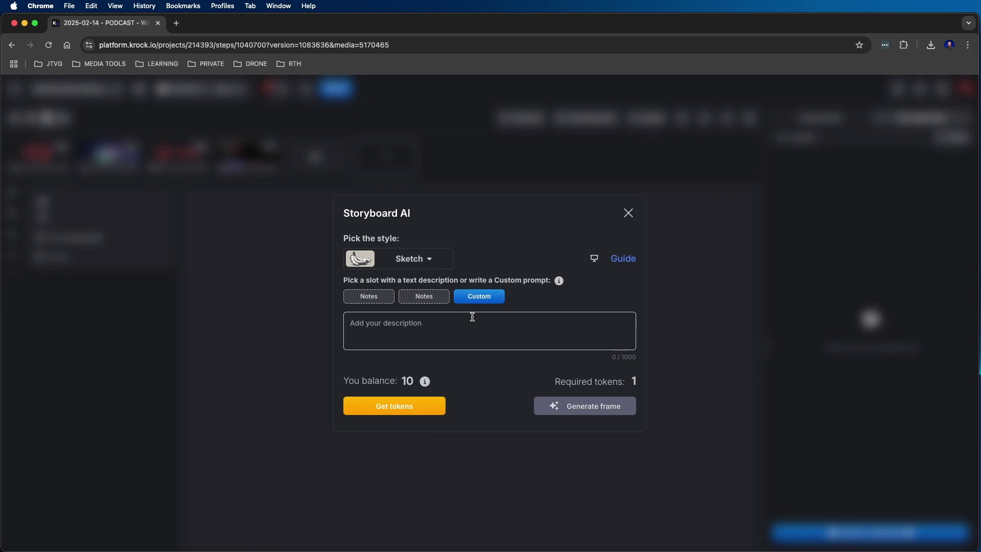
text(Two people)
text(talking on a podcast.)
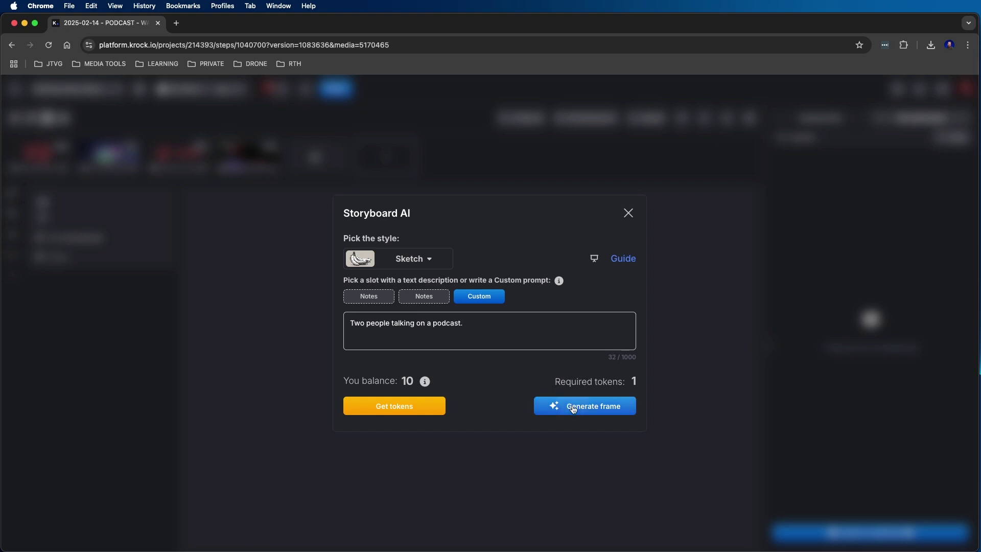
click(571, 406)
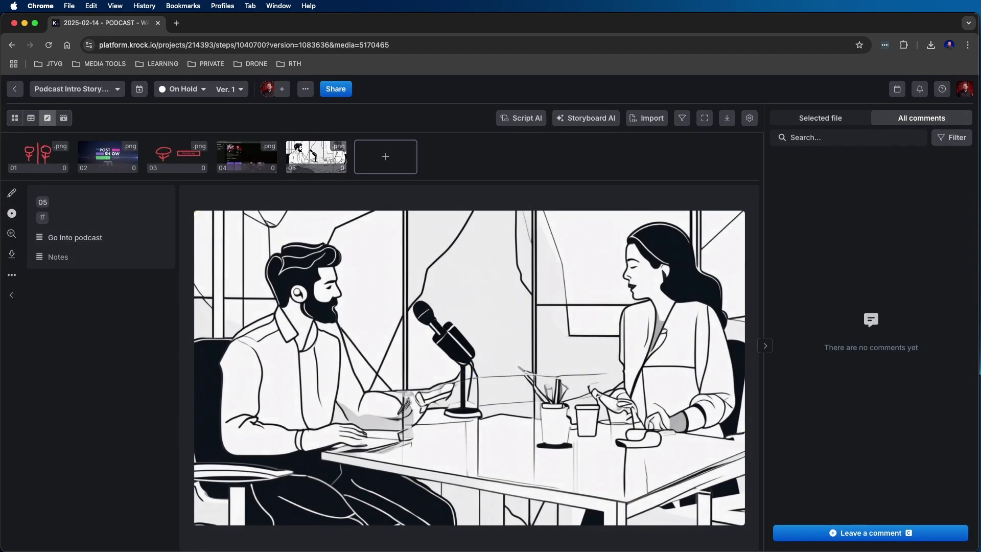
click(14, 119)
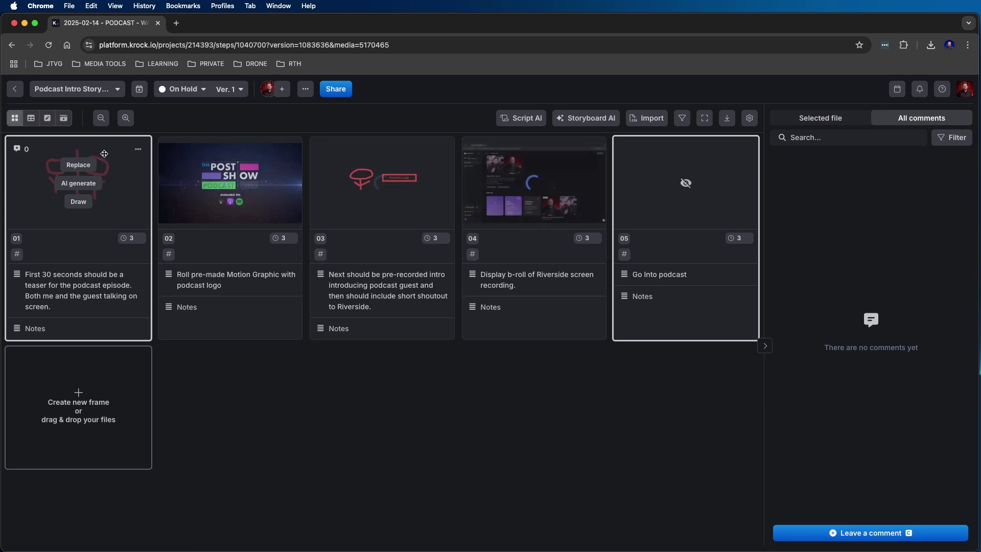
Step: Set frame durations 01–05 to 30, 8, 60, 6 and 10 seconds
click(131, 238)
text(30)
click(283, 239)
text(8)
click(435, 239)
text(60)
click(587, 239)
text(6)
click(740, 239)
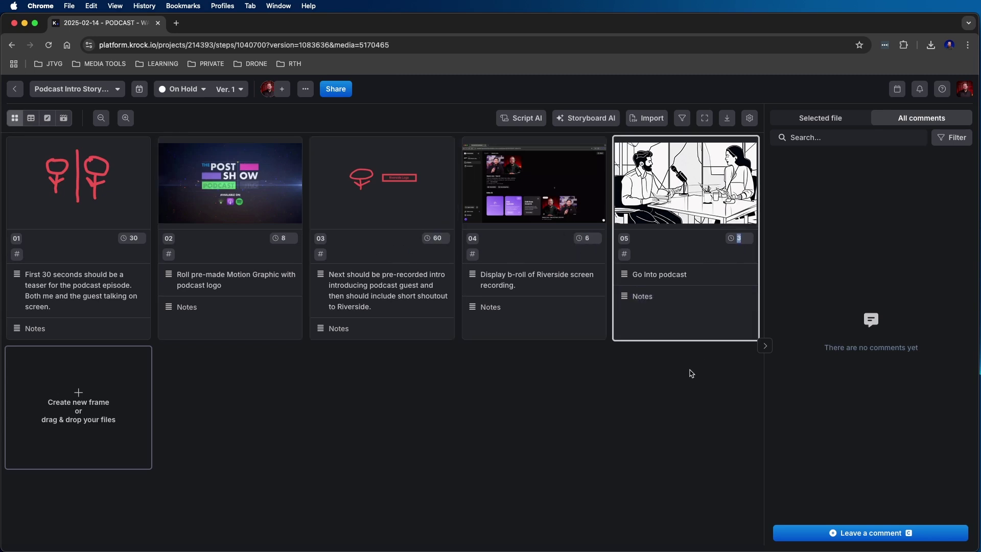
text(10)
click(727, 126)
Step: Export the storyboard as a landscape PDF and start the download
click(665, 138)
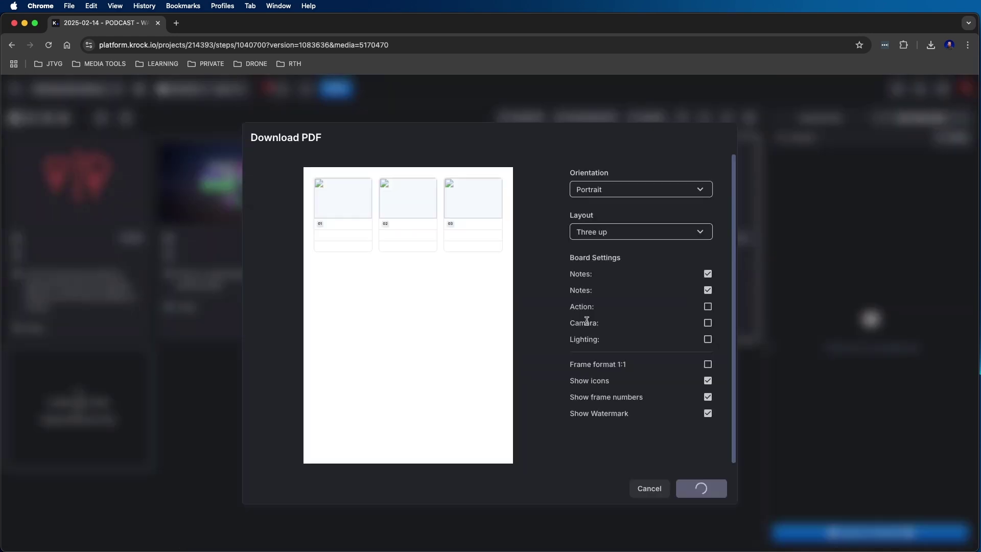
click(617, 192)
click(599, 214)
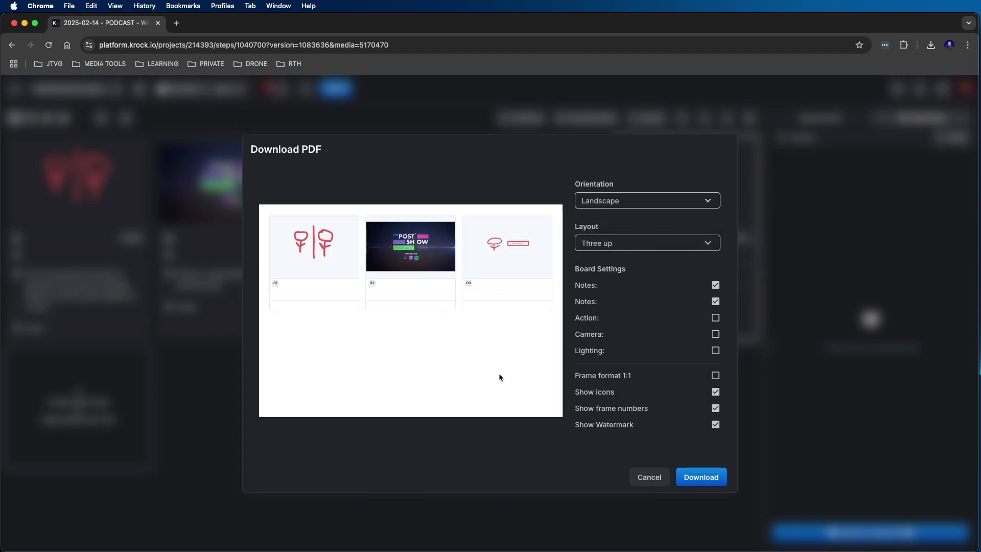
click(697, 477)
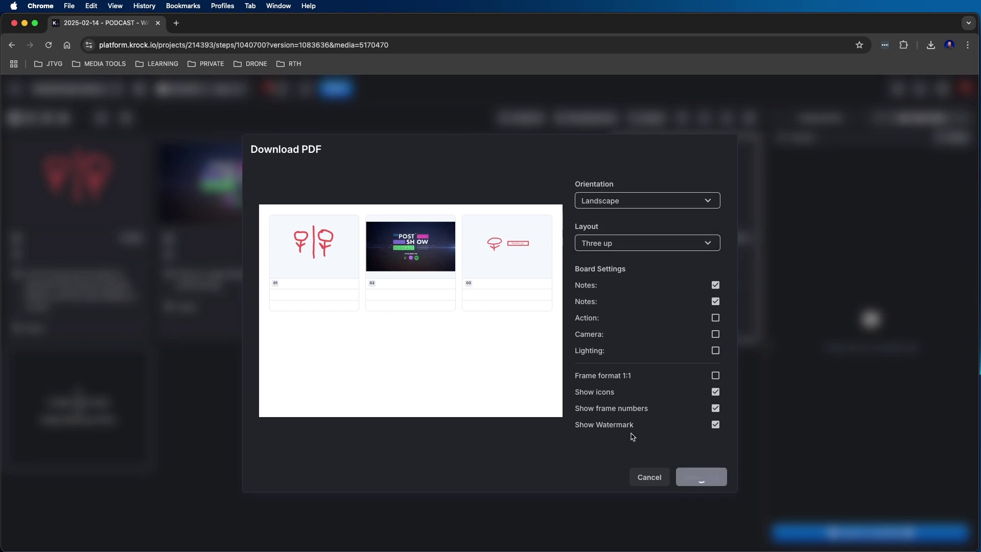
scroll(569, 357, down, 10)
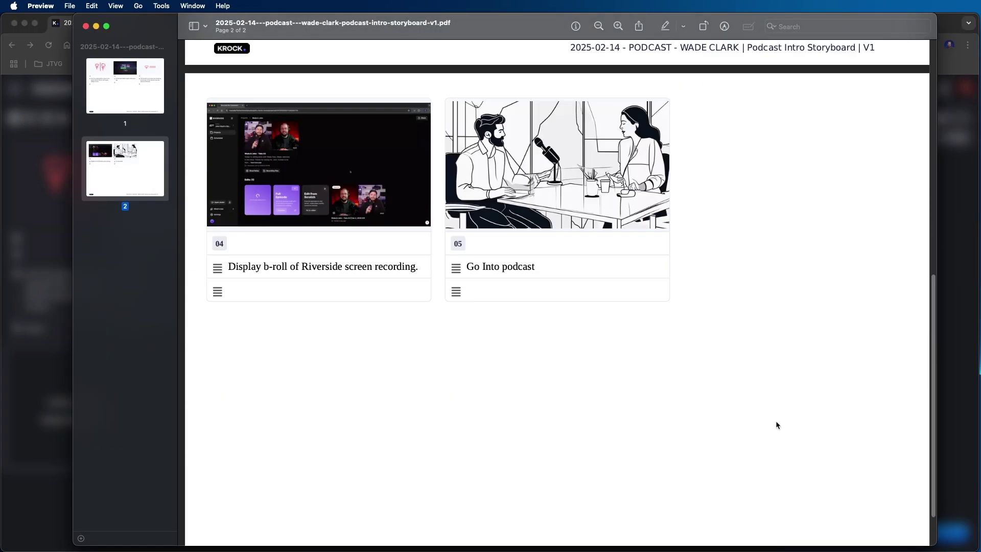
Step: Scroll through the exported two-page storyboard PDF in Preview
scroll(775, 420, up, 10)
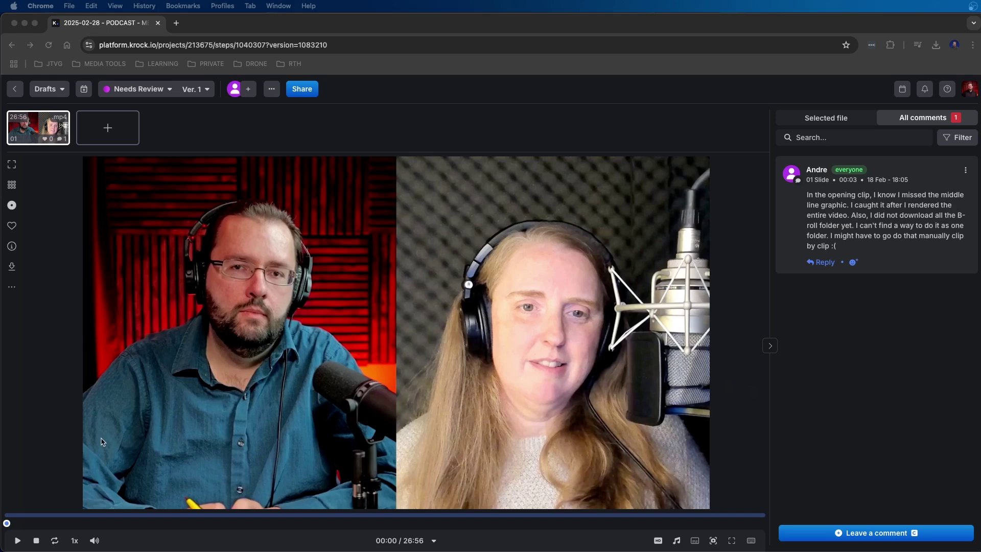
Step: Pause at 00:02 and draft the comment 'Replace font to Futura Bold', mentioning the second collaborator
click(18, 540)
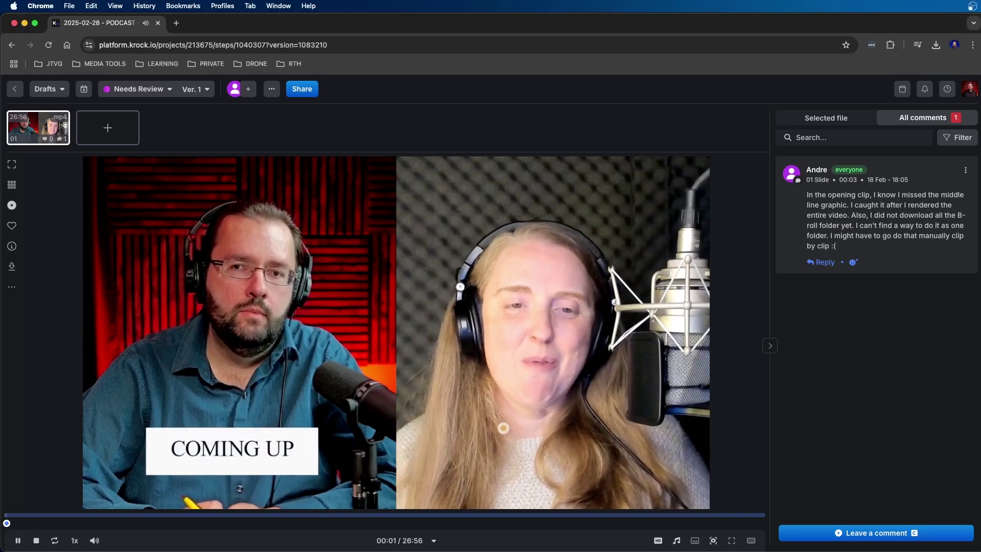
key(space)
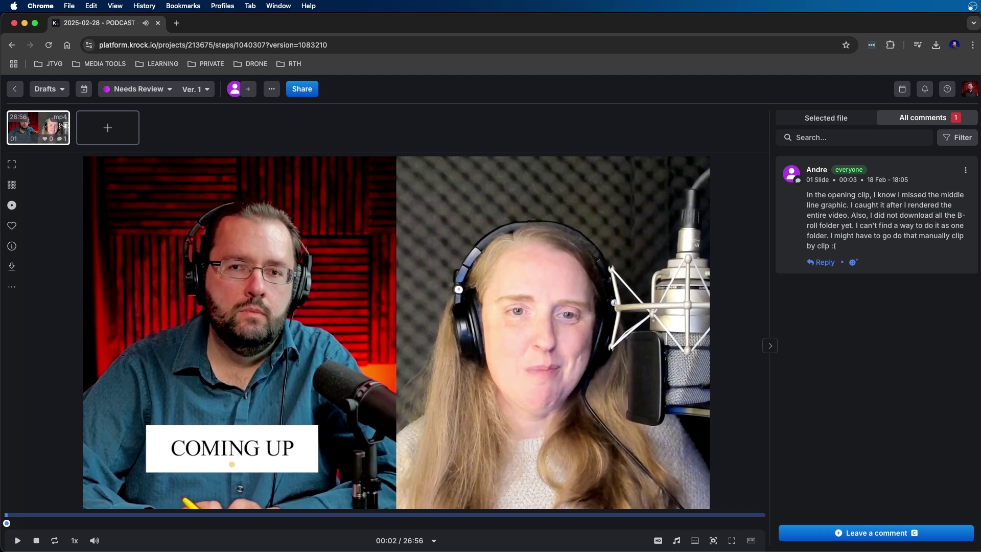
key(c)
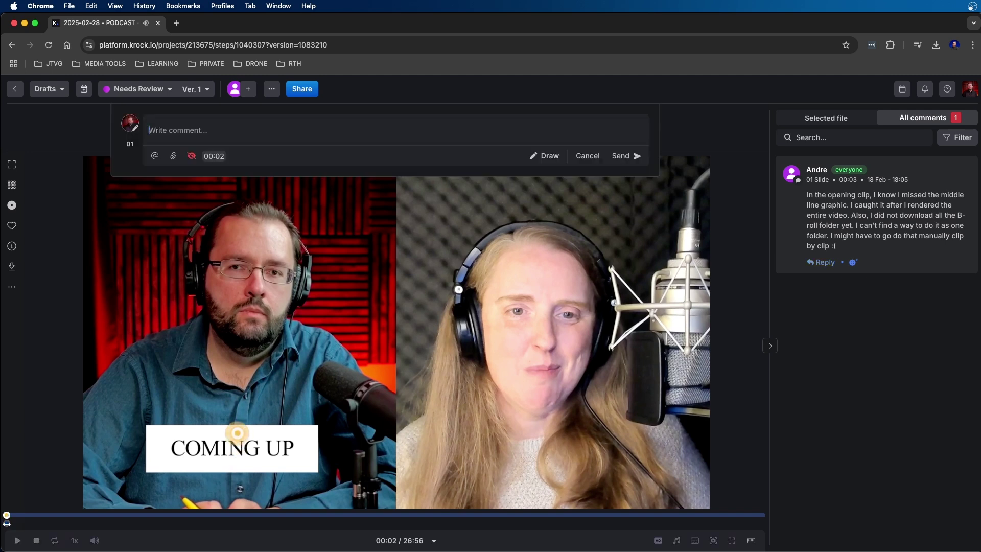
text(Replace)
text( font to Futura Bold)
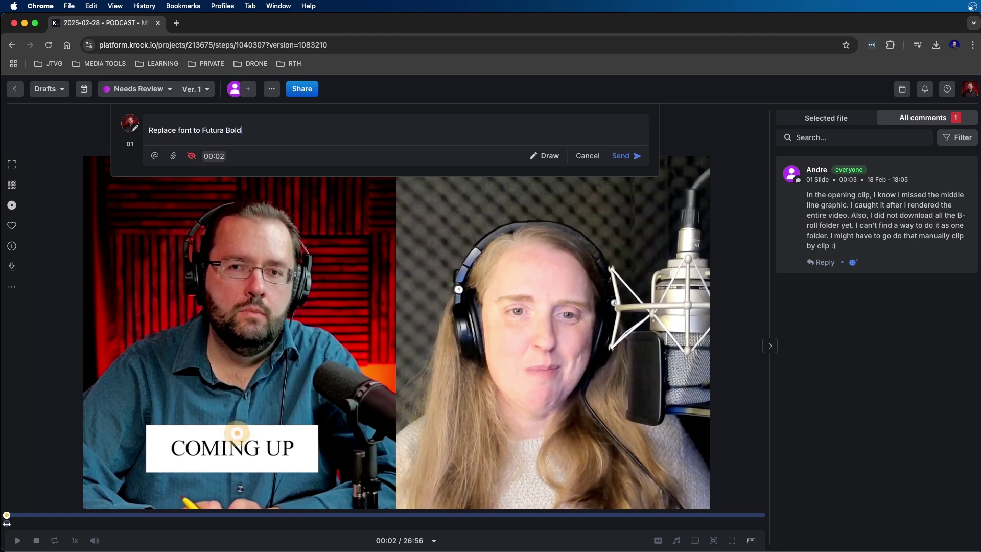
click(154, 156)
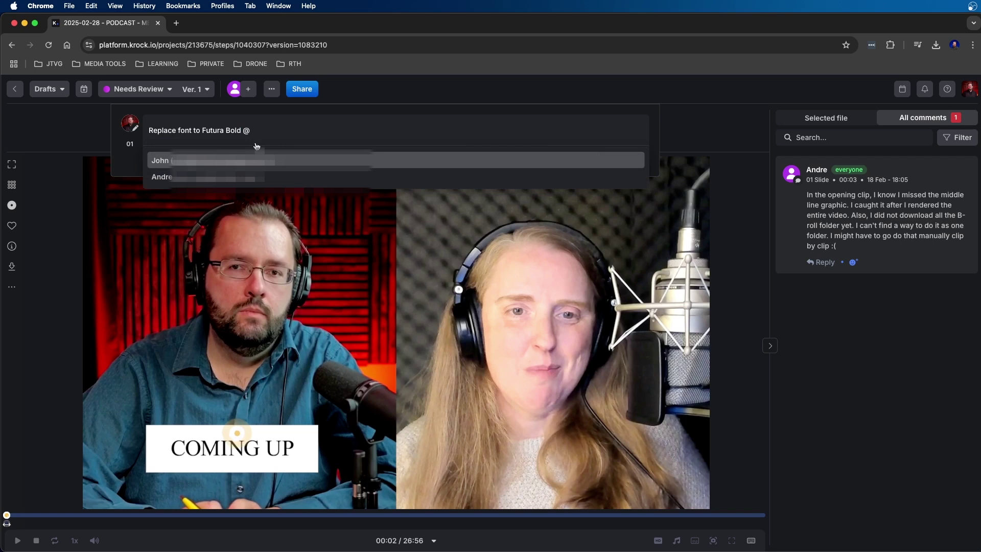
key(Down)
key(Return)
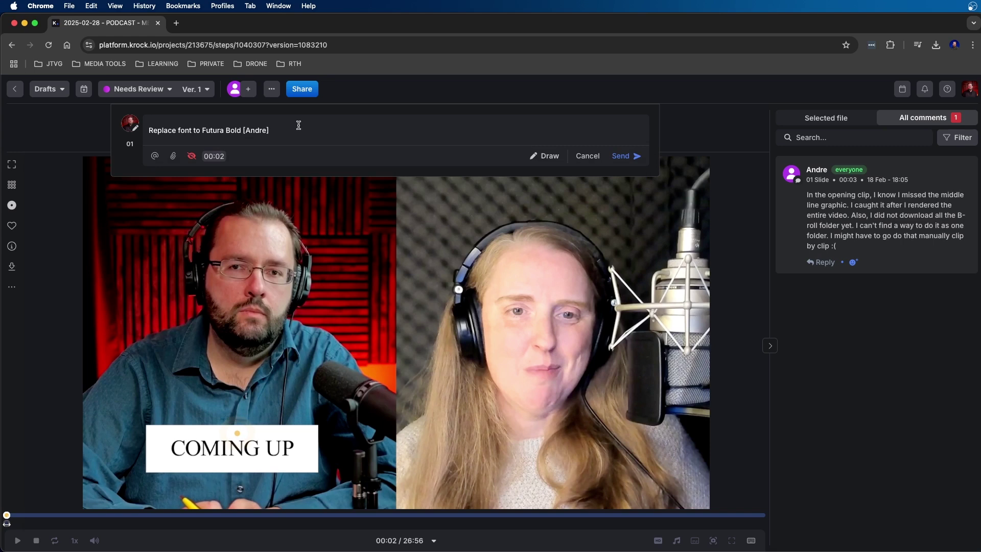
click(545, 156)
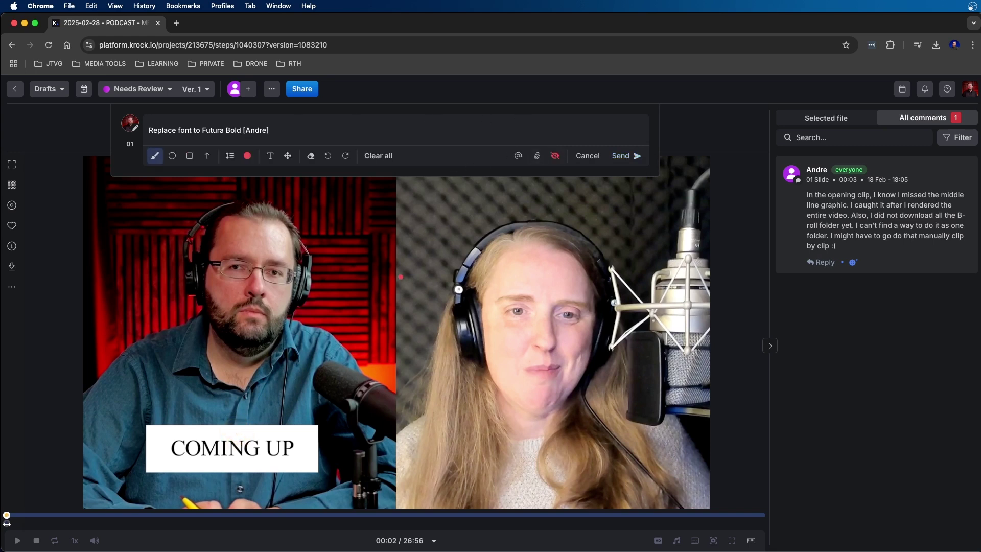
Step: Draw a red arrow and underline on the COMING UP graphic and post the comment
mouse_move(293, 375)
mouse_down()
mouse_move(246, 431)
mouse_move(239, 412)
mouse_move(276, 419)
mouse_up()
drag(169, 464, 305, 460)
key(Return)
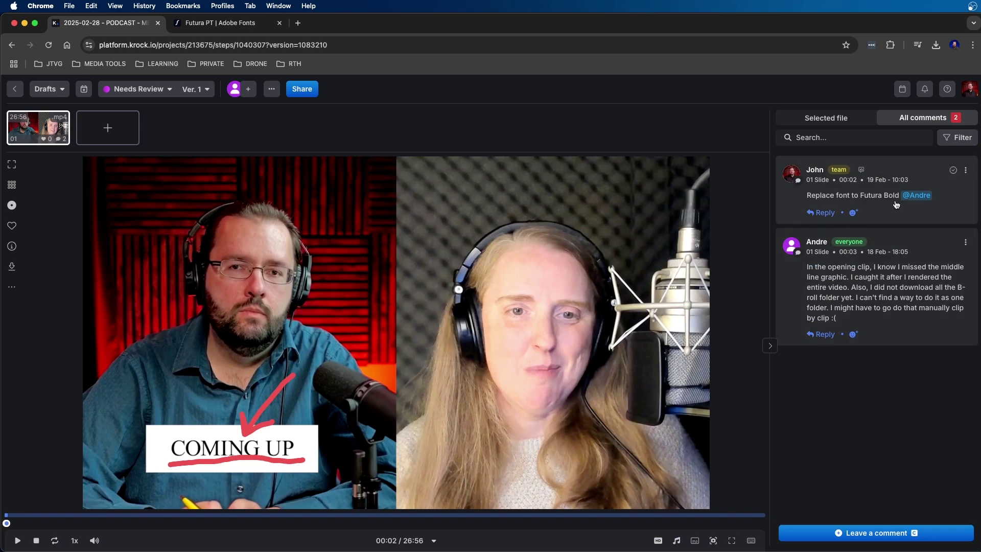
Step: Edit the posted font comment to add the pasted Futura PT Adobe Fonts link
click(966, 170)
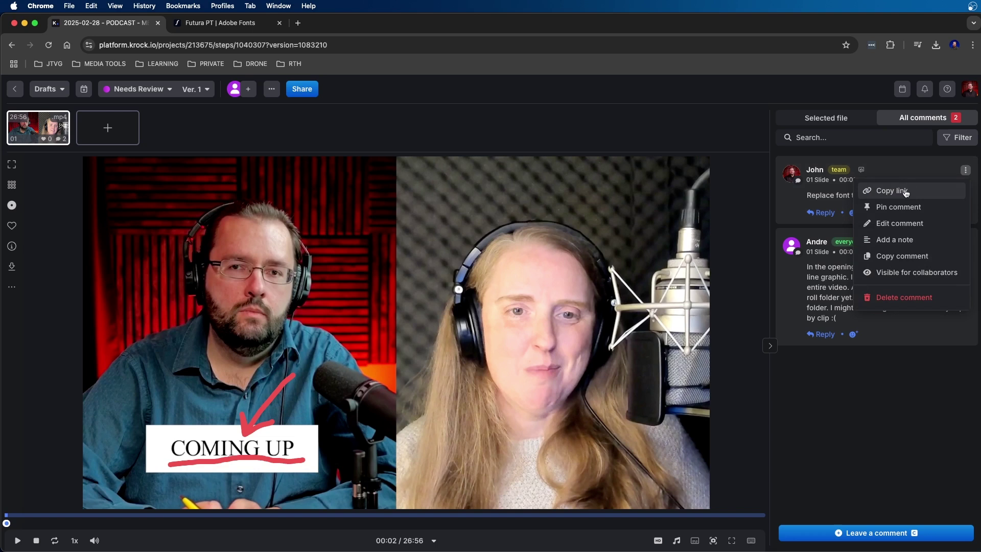
click(901, 223)
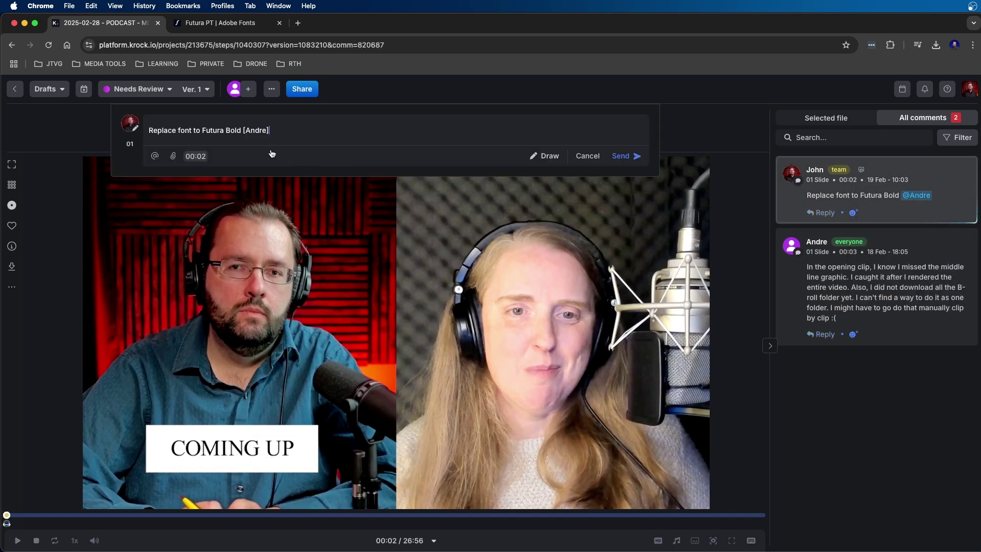
text(https://fonts.adobe.com/fonts/futura-pt)
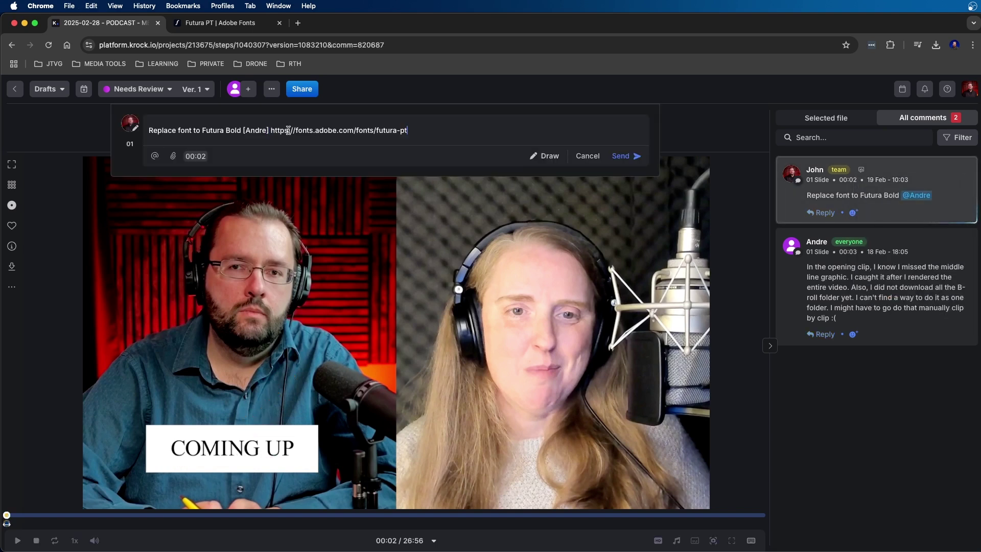
key(Return)
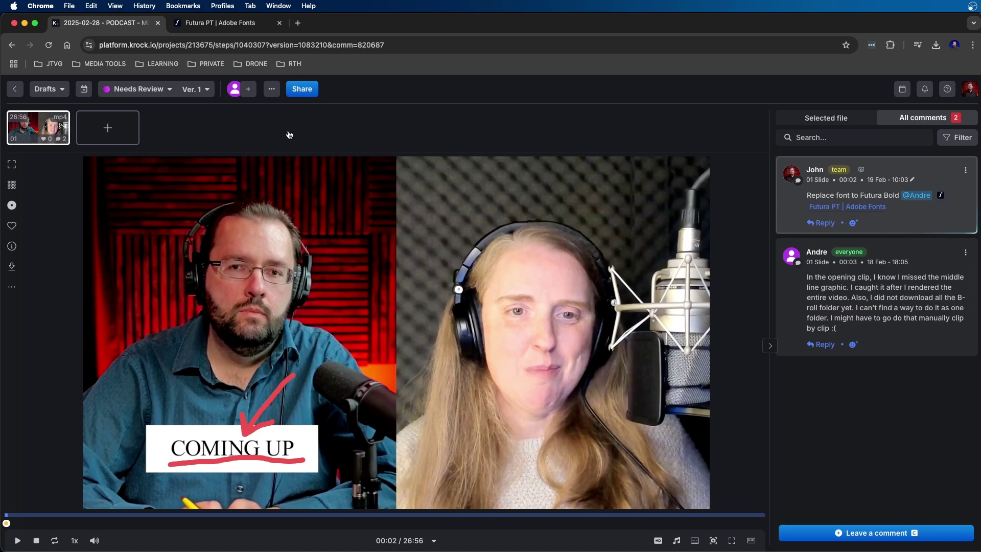
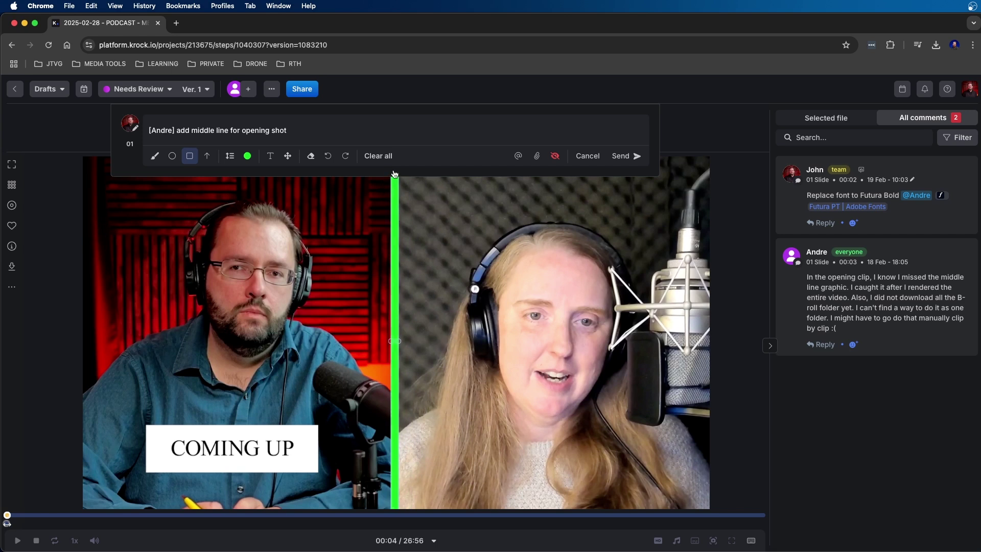
Step: Draw two red freehand arrows and a wavy red line marking the green middle line
click(155, 156)
click(247, 156)
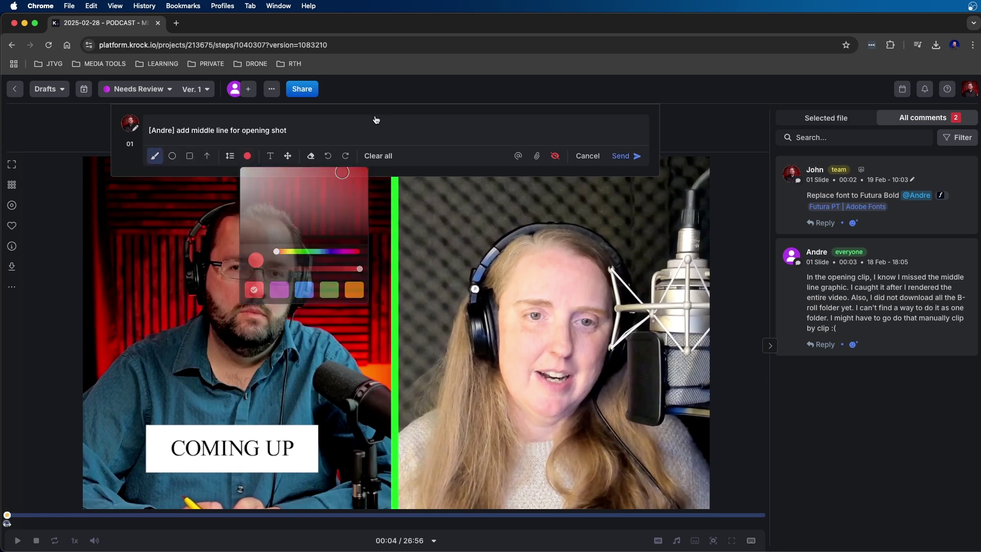
drag(329, 226, 386, 229)
mouse_move(375, 219)
mouse_down()
mouse_move(385, 226)
mouse_move(361, 246)
mouse_up()
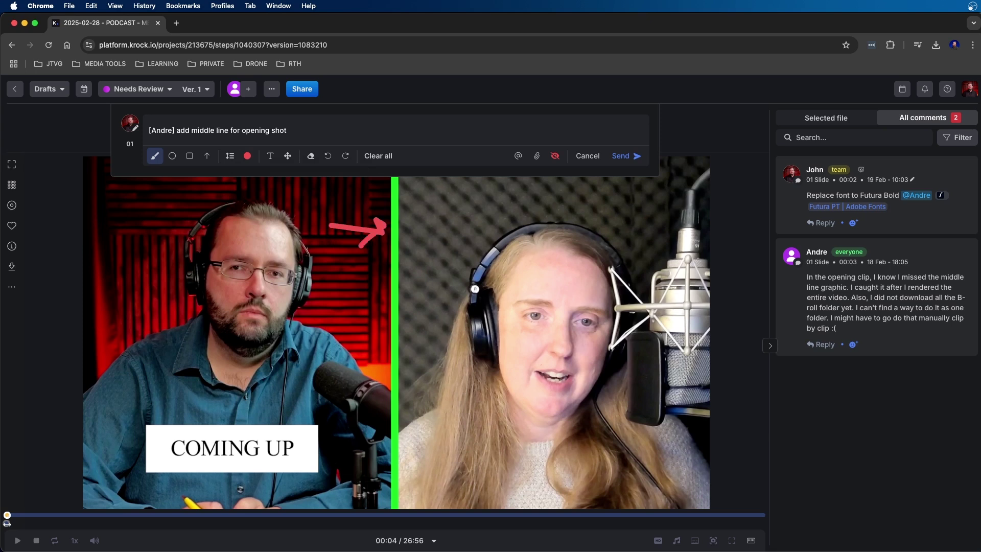
mouse_move(467, 200)
mouse_down()
mouse_move(396, 231)
mouse_move(404, 207)
mouse_move(396, 238)
mouse_move(432, 244)
mouse_up()
mouse_move(389, 492)
mouse_down()
mouse_move(373, 450)
mouse_move(378, 382)
mouse_move(404, 313)
mouse_move(403, 178)
mouse_up()
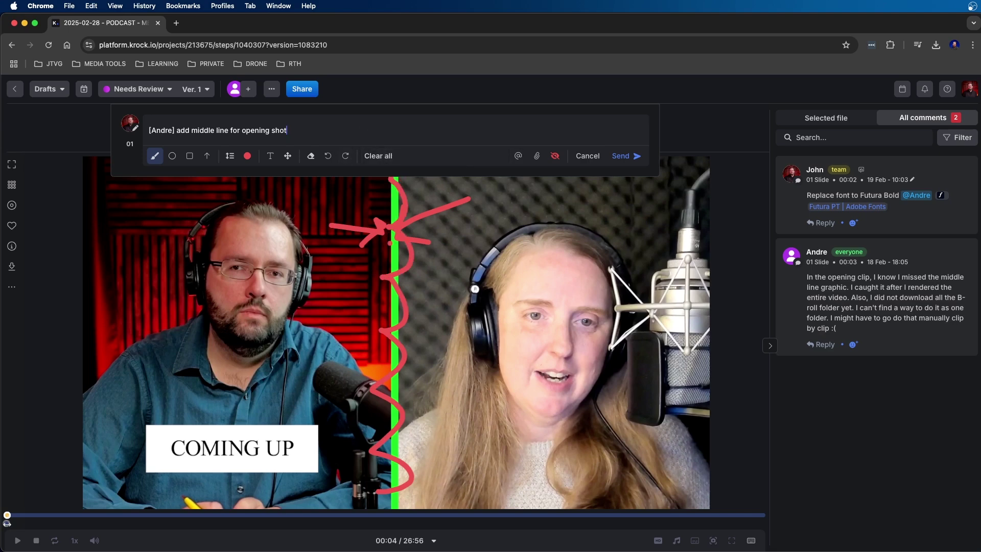
Step: Attach MIDDLE LINE.psd from the computer to the draft comment
click(537, 156)
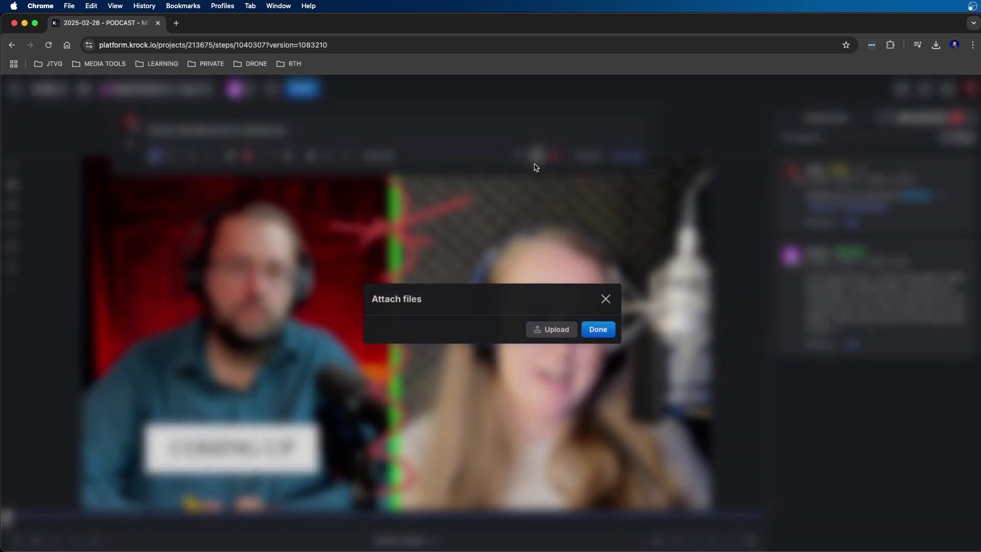
click(552, 329)
click(609, 264)
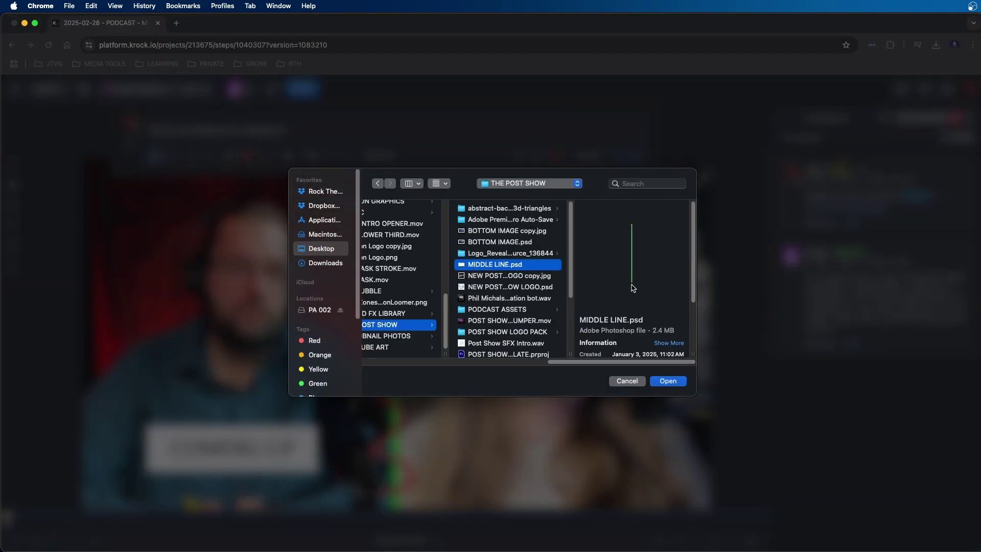
click(666, 381)
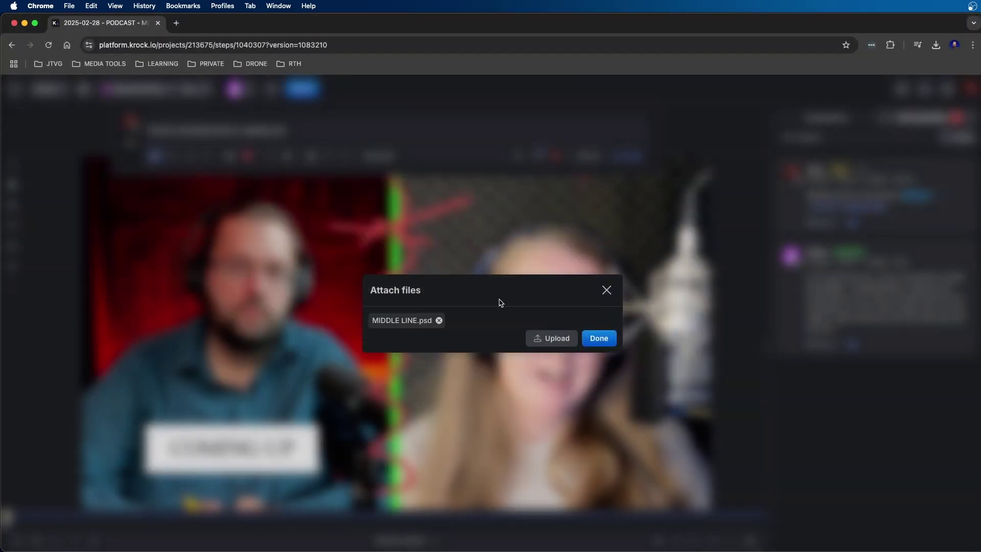
click(588, 346)
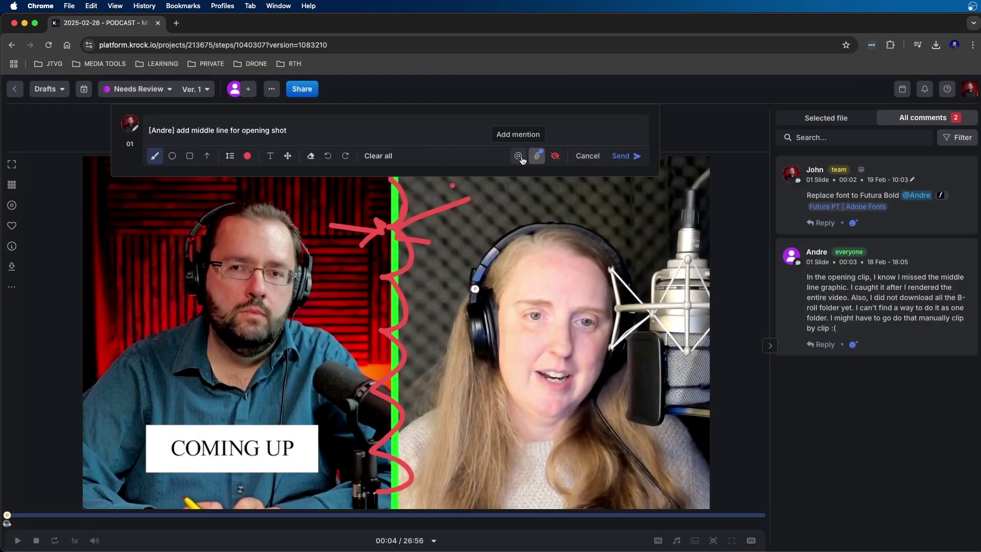
Step: Post the middle-line comment, then write a 01:10–01:21 comment requesting Riverside Magic Clips b-roll
click(622, 156)
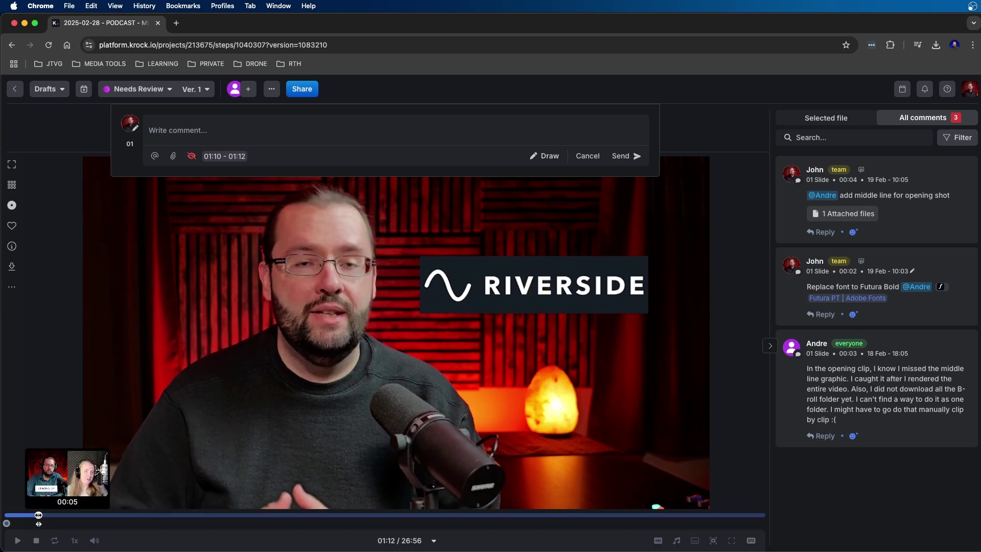
mouse_move(39, 516)
mouse_down()
mouse_move(65, 515)
mouse_move(44, 515)
mouse_up()
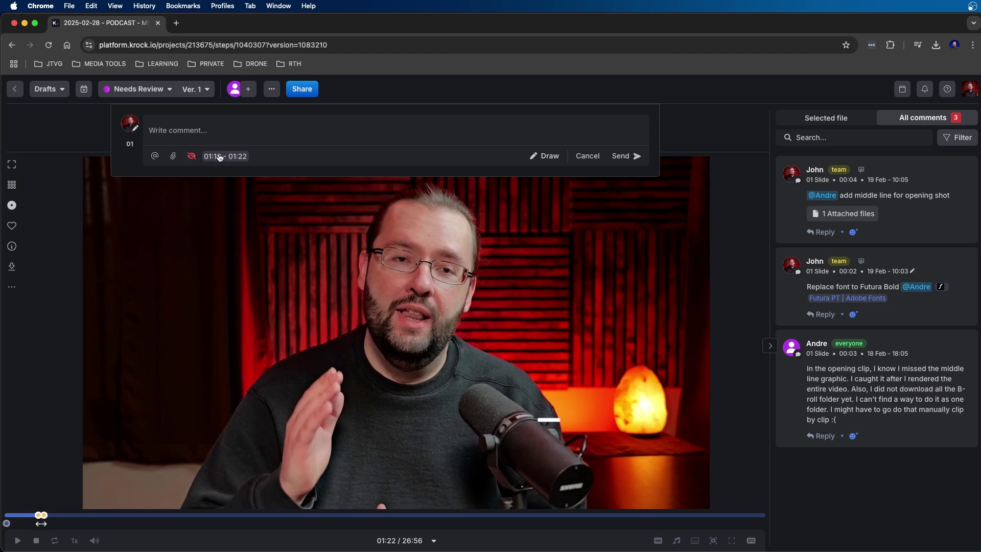
click(221, 132)
text(A)
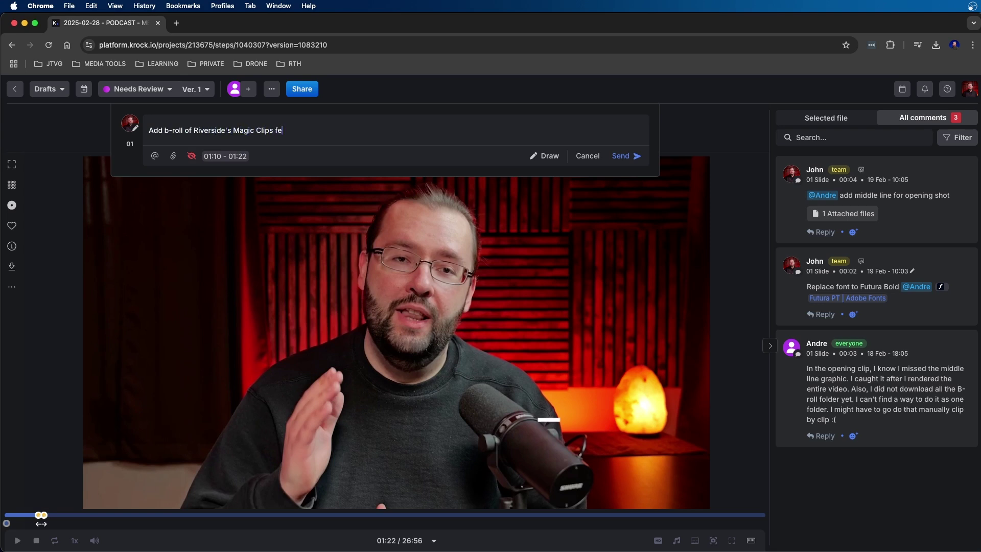
text(.)
click(173, 156)
click(674, 379)
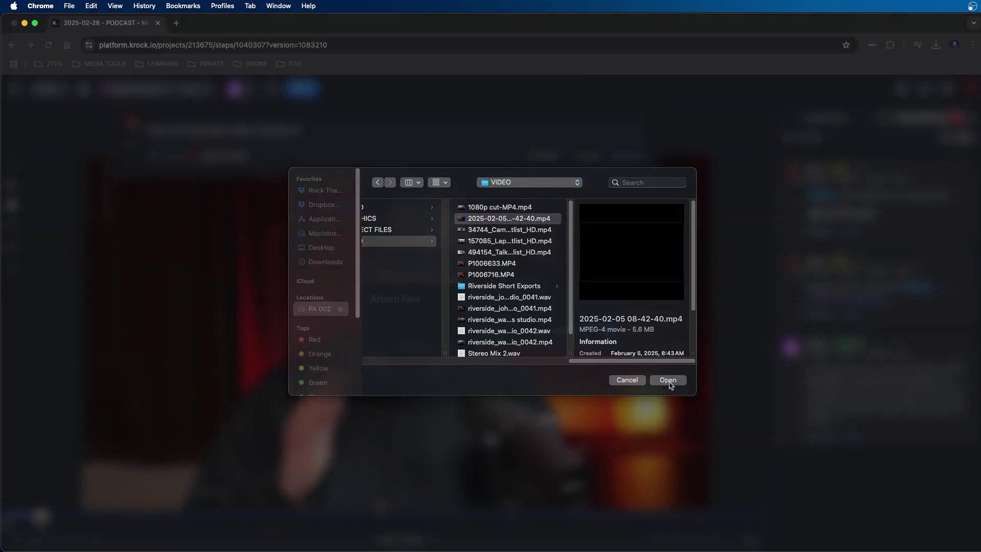
click(603, 339)
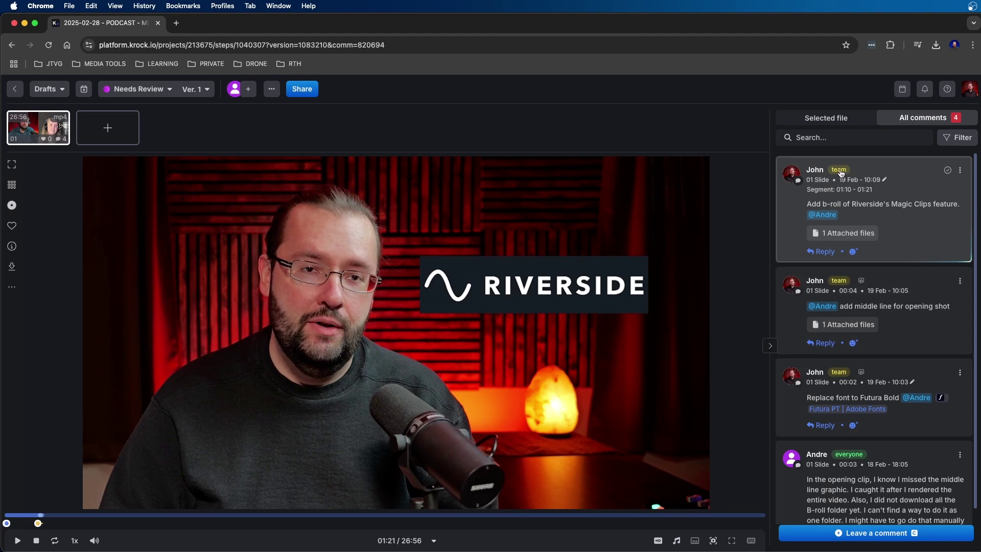
click(840, 172)
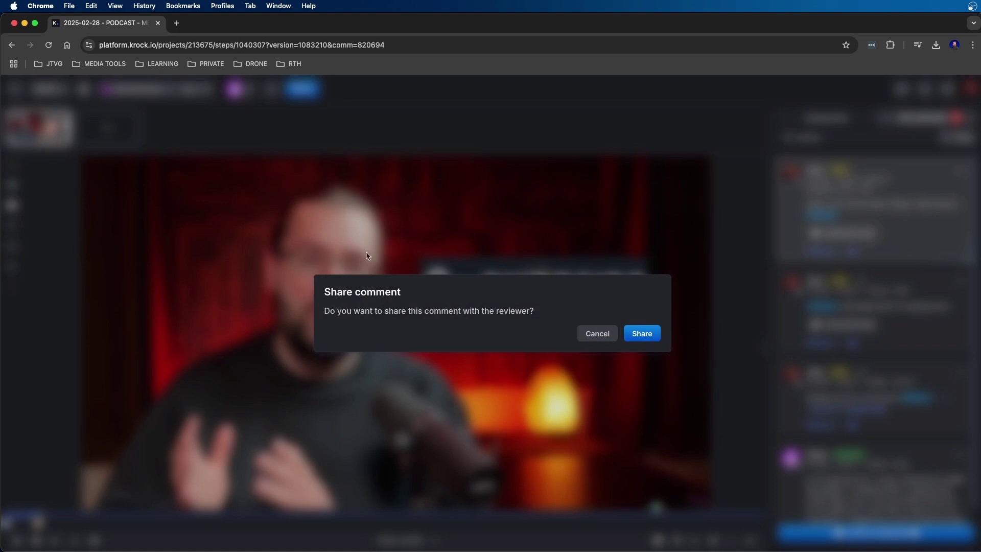
Step: Share the b-roll, middle-line and font comments with everyone
click(638, 335)
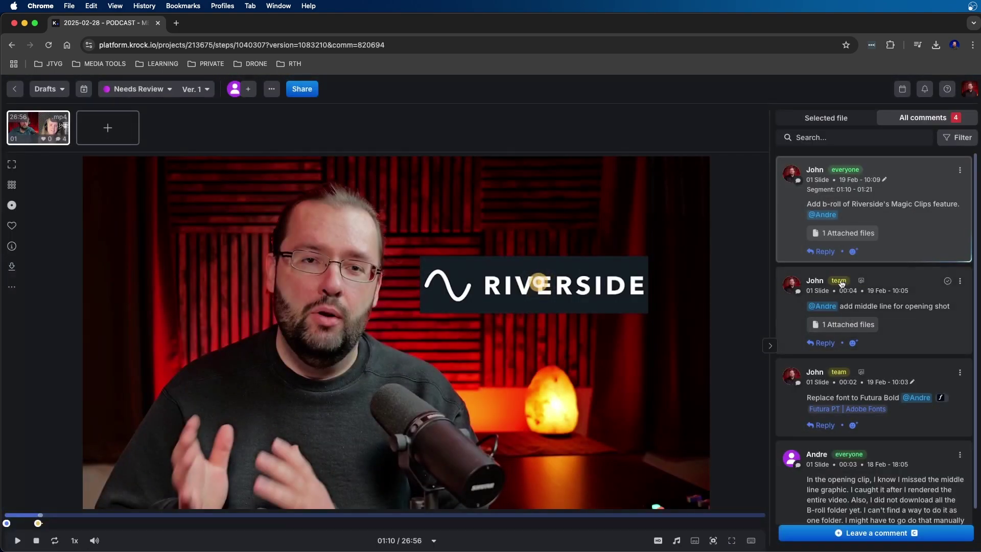
click(843, 281)
click(645, 334)
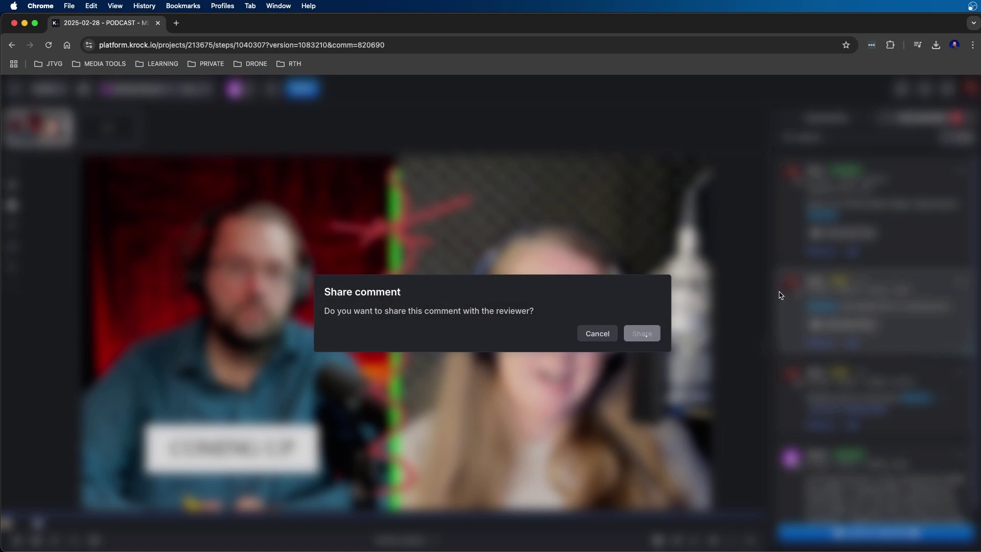
click(839, 374)
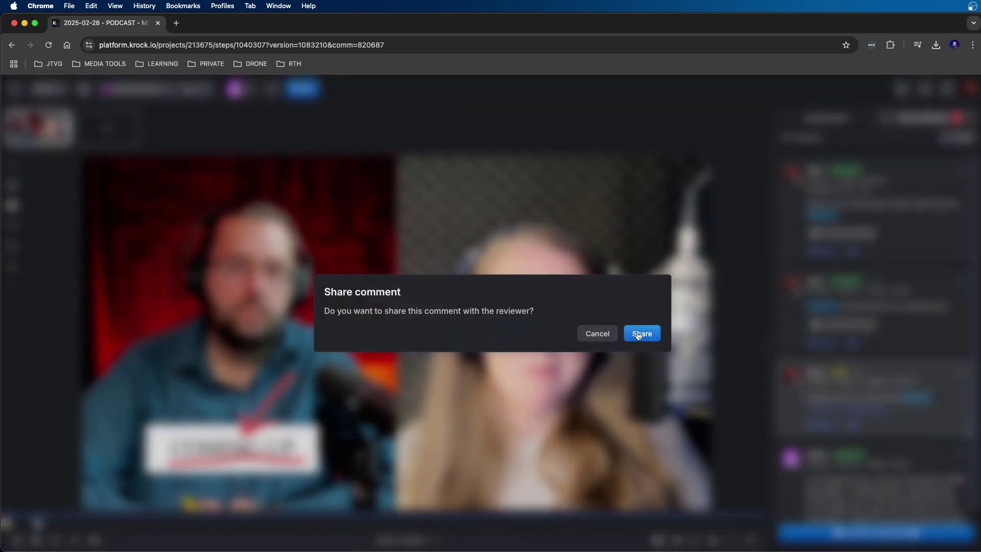
click(643, 333)
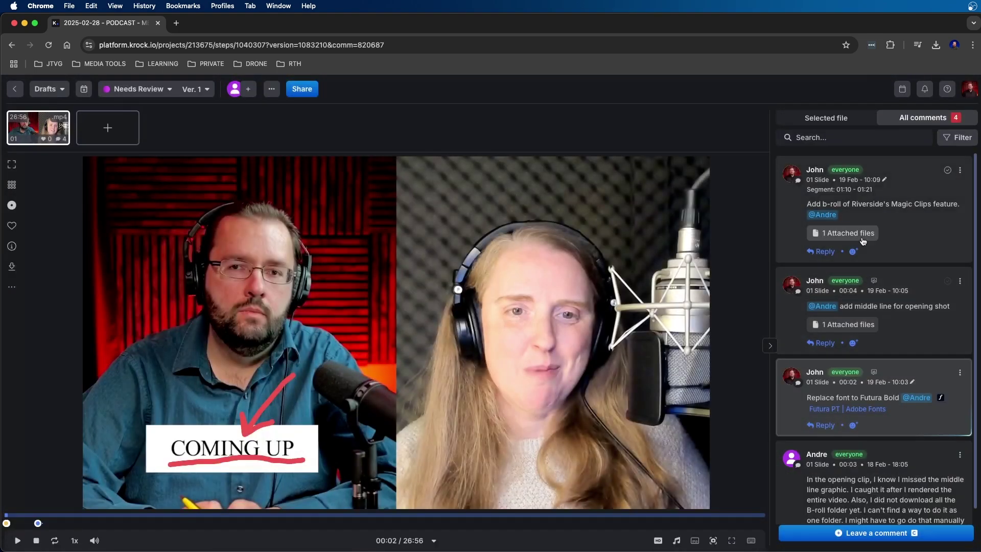
Step: Reply to the editor that the middle line can go in the next draft, and add a smiley reaction
click(898, 455)
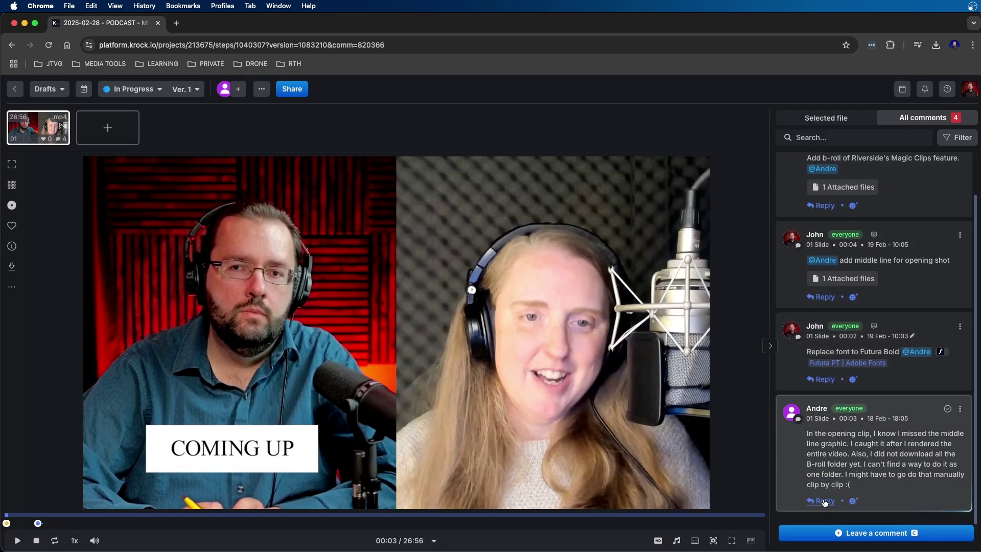
click(824, 500)
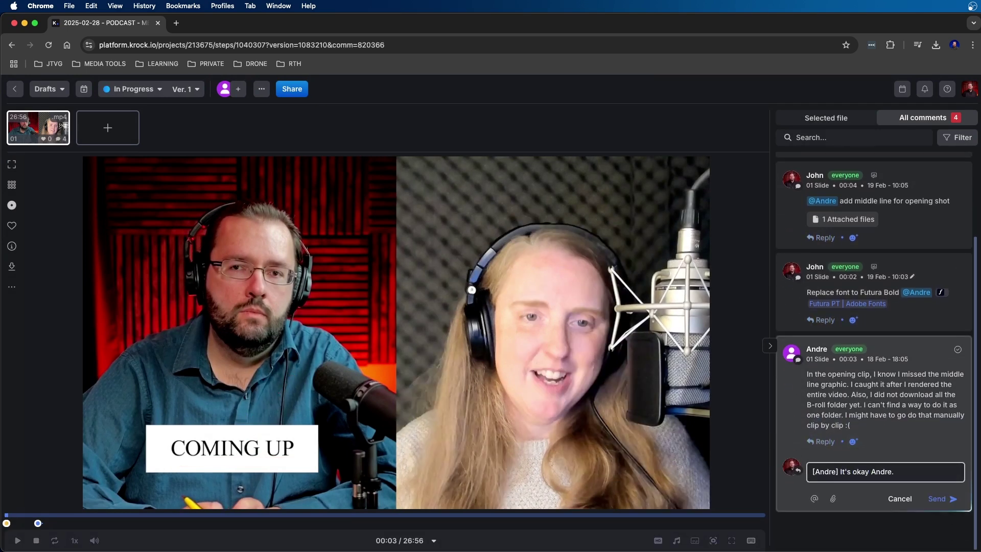
text( Feel free to add the middle line into the next draft. And for the b-roll, you can ignore it for now. Most of the clips you won't need for editing these podcast episodes.)
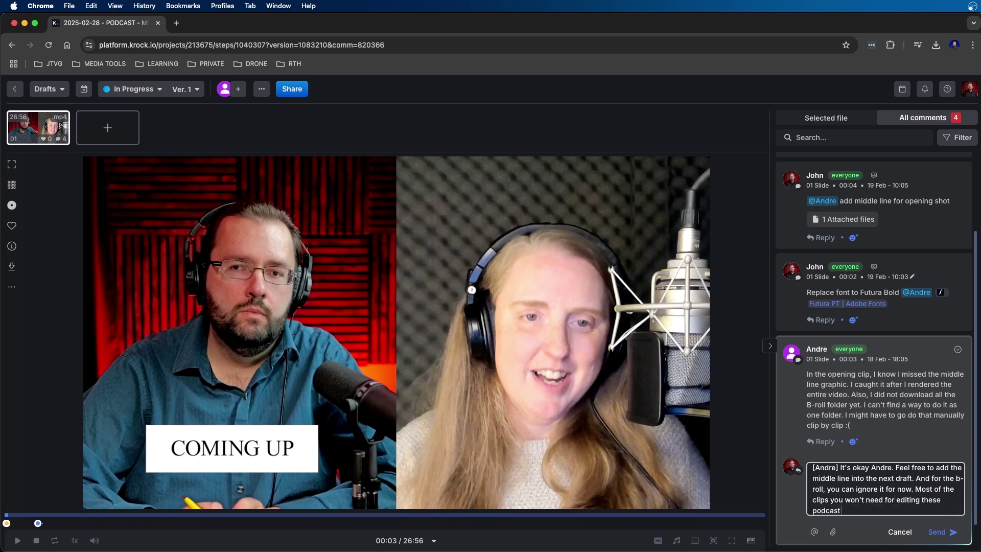
click(941, 534)
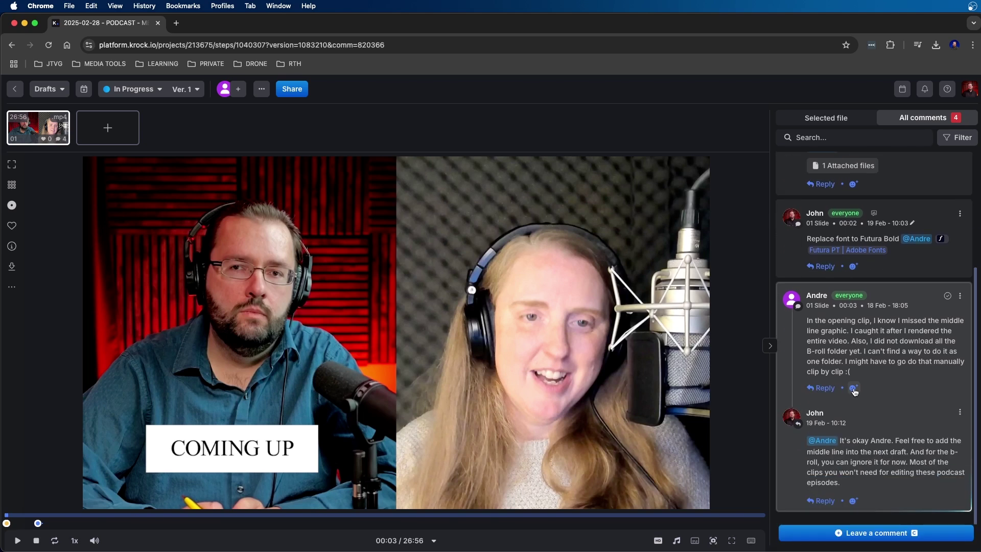
click(854, 389)
click(804, 332)
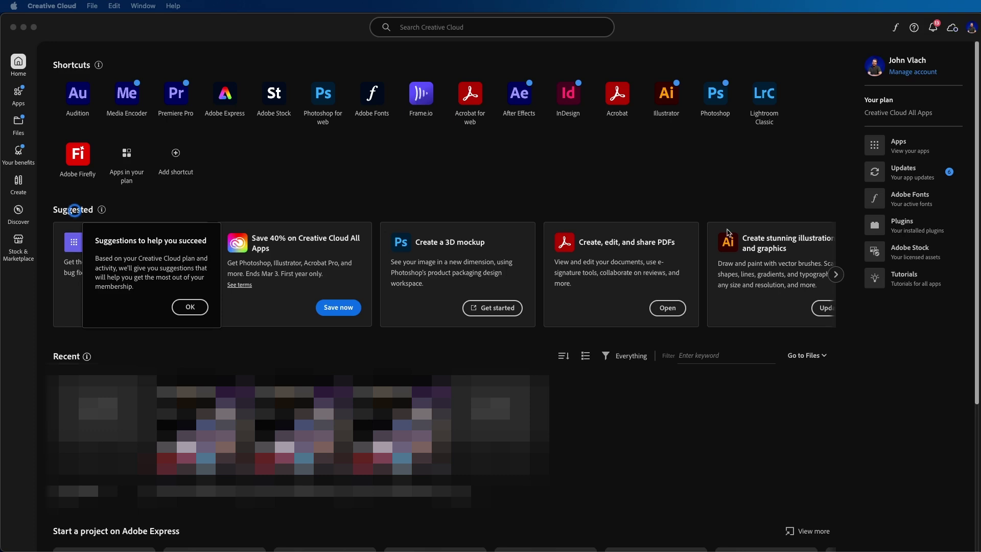
Step: Search Creative Cloud's plugins for Krock and install the Krock.io plugin, accepting the third-party warning
click(419, 173)
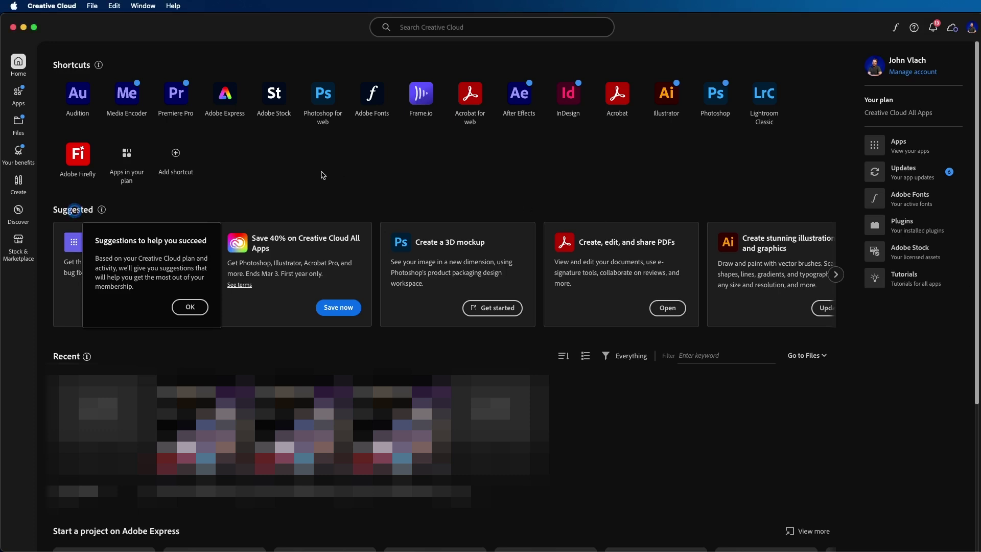
click(18, 241)
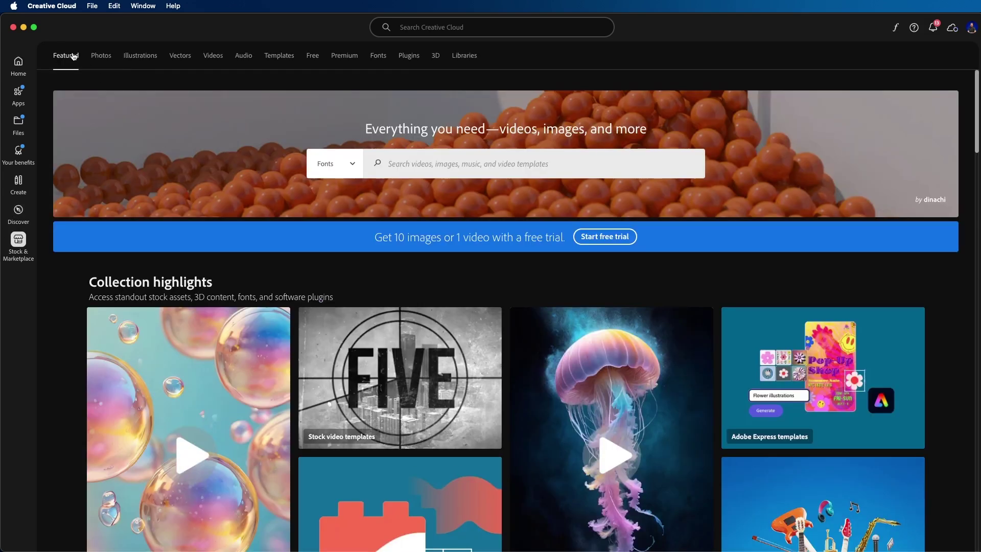
click(408, 57)
text(Krock)
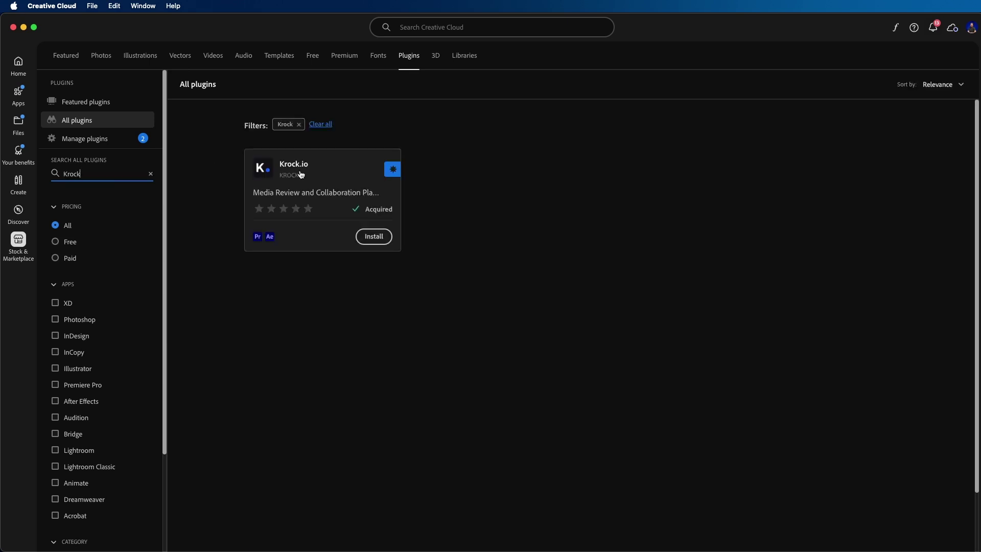
click(378, 238)
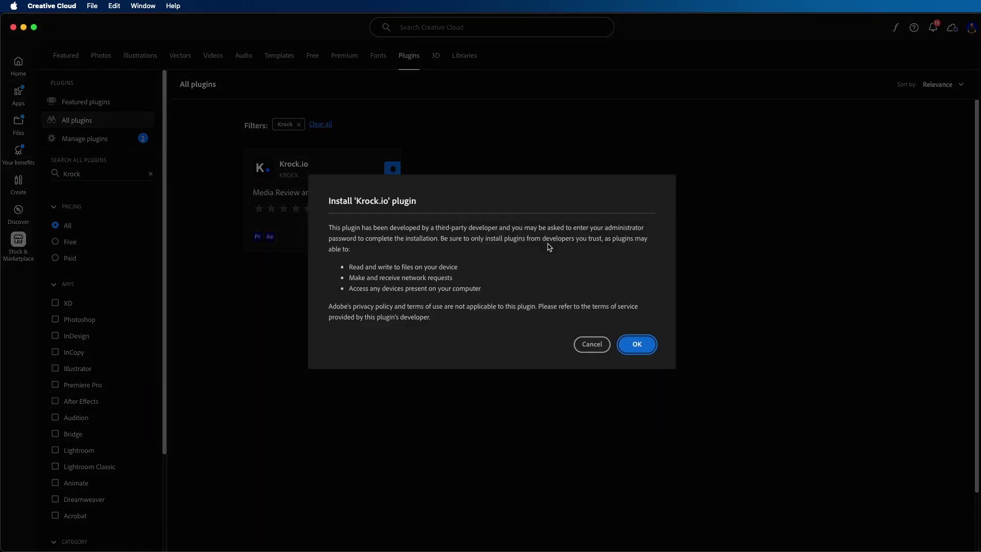
click(627, 347)
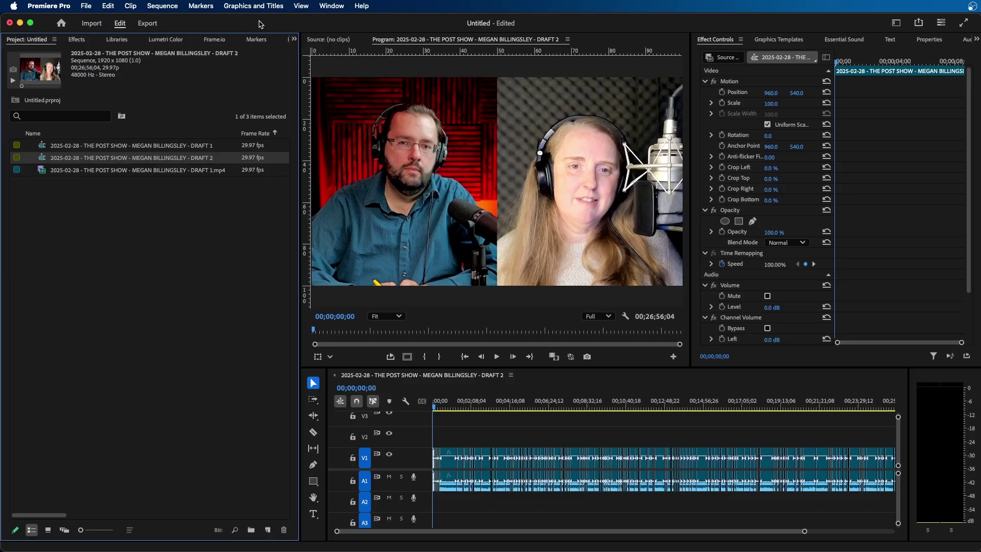
Step: Open the Krock.io extension panel and the 2025-02-28 podcast project's Drafts stage
click(331, 6)
mouse_move(340, 48)
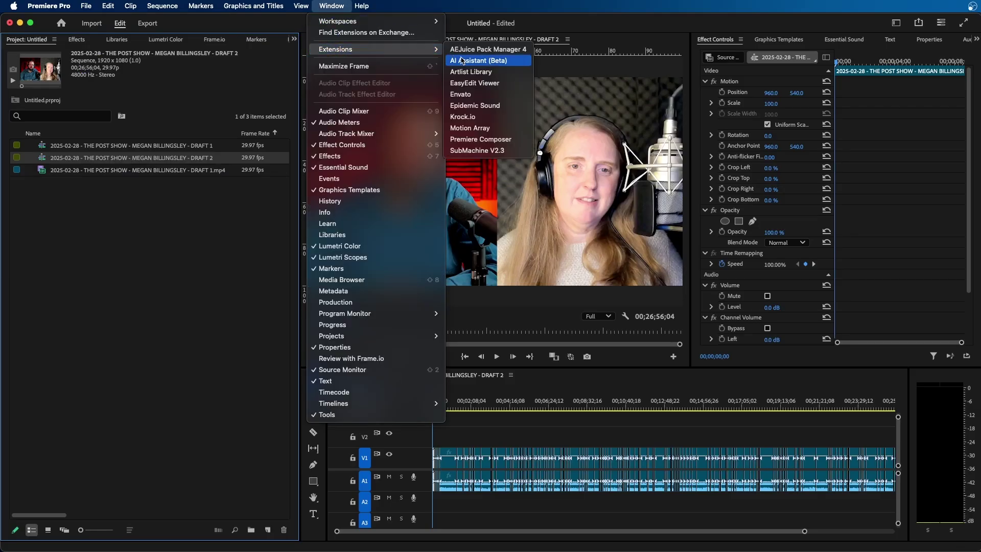
click(462, 117)
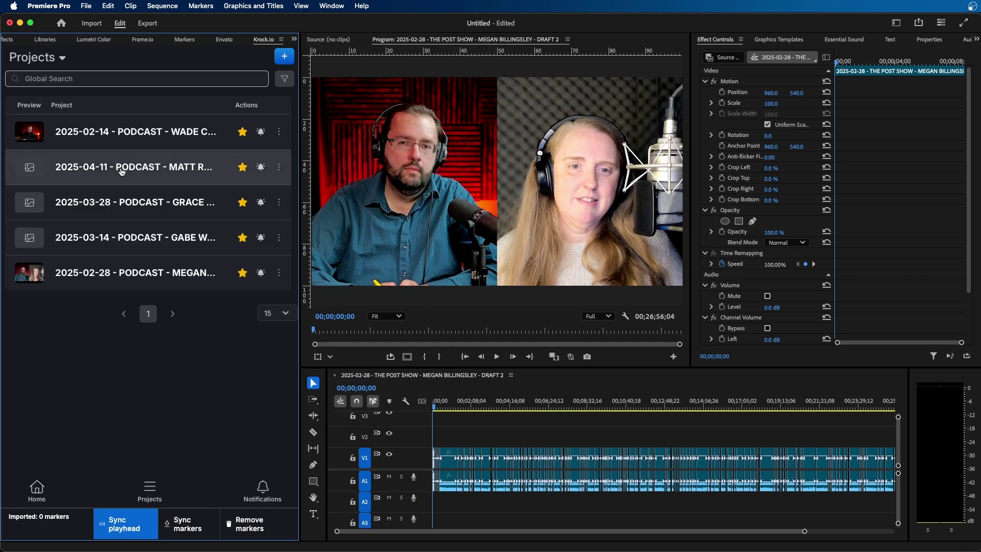
click(97, 275)
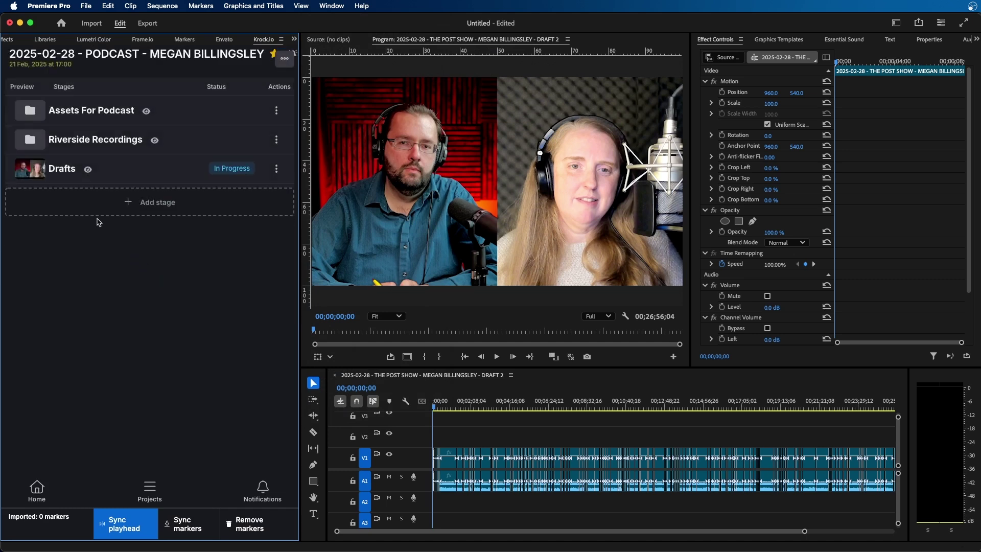
click(63, 168)
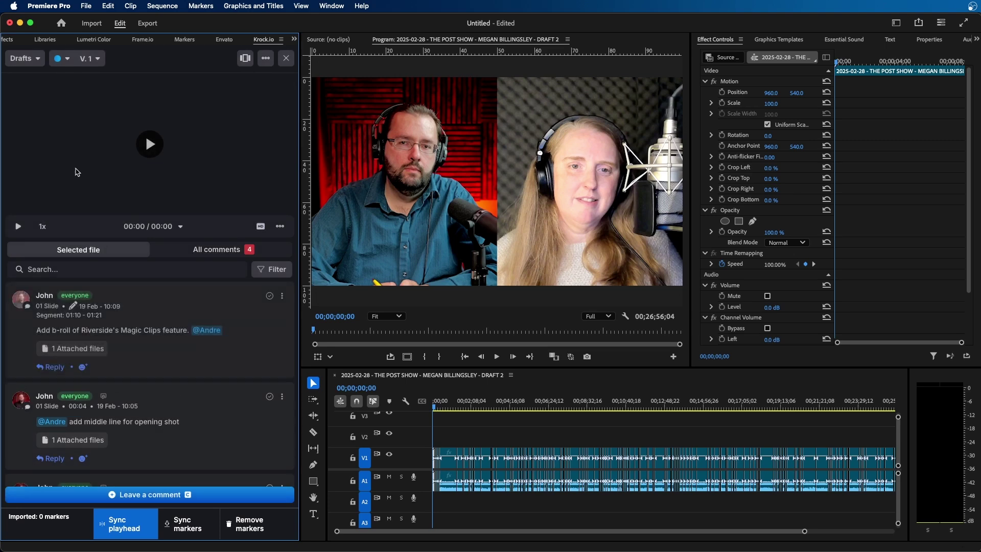
Step: Review the b-roll, middle-line and Futura Bold comments, sync them as markers, and list the markers
click(119, 347)
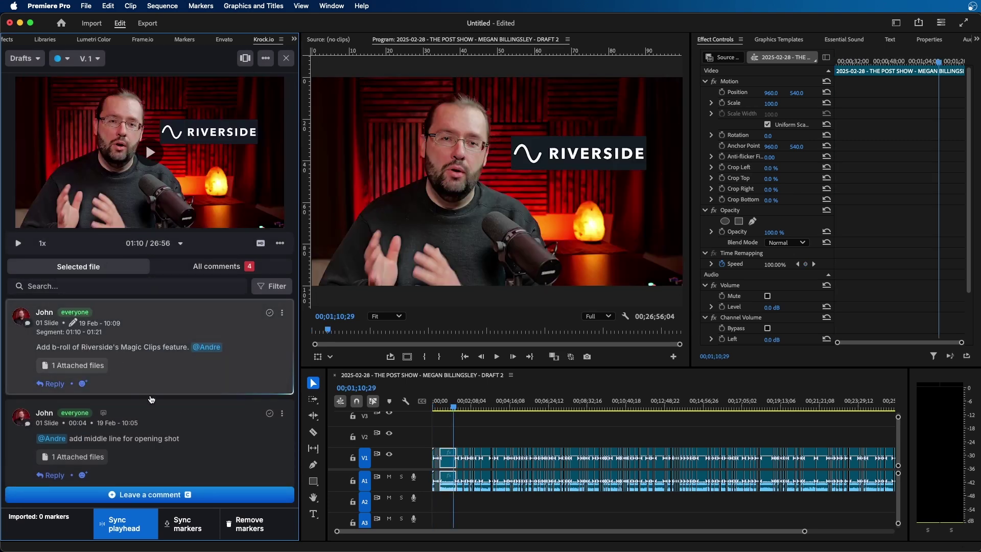
click(165, 424)
scroll(170, 424, down, 5)
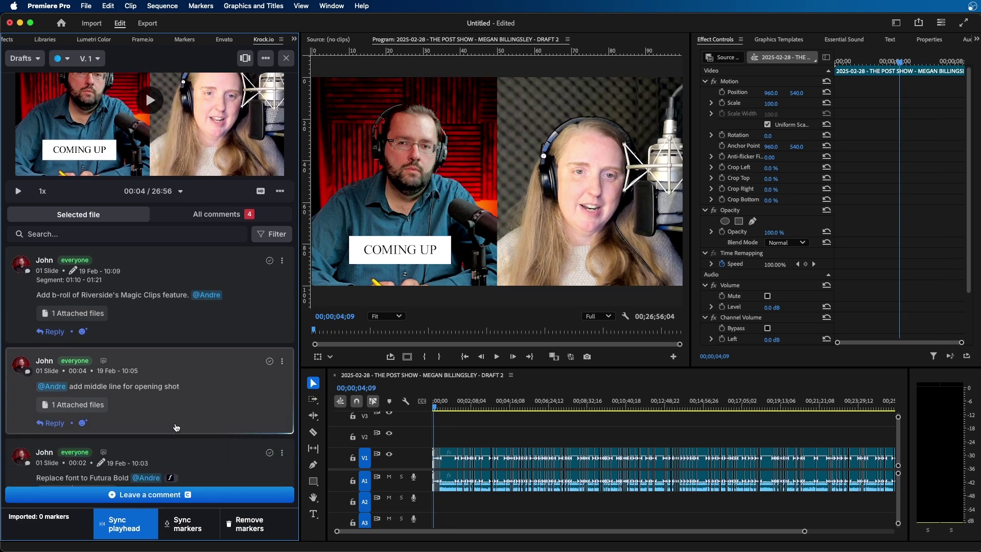
click(197, 387)
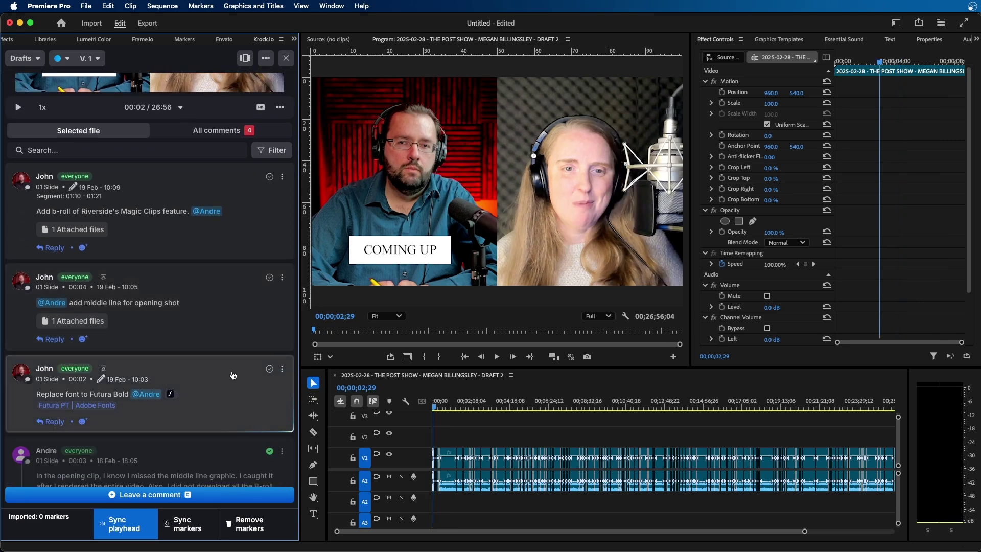
click(169, 307)
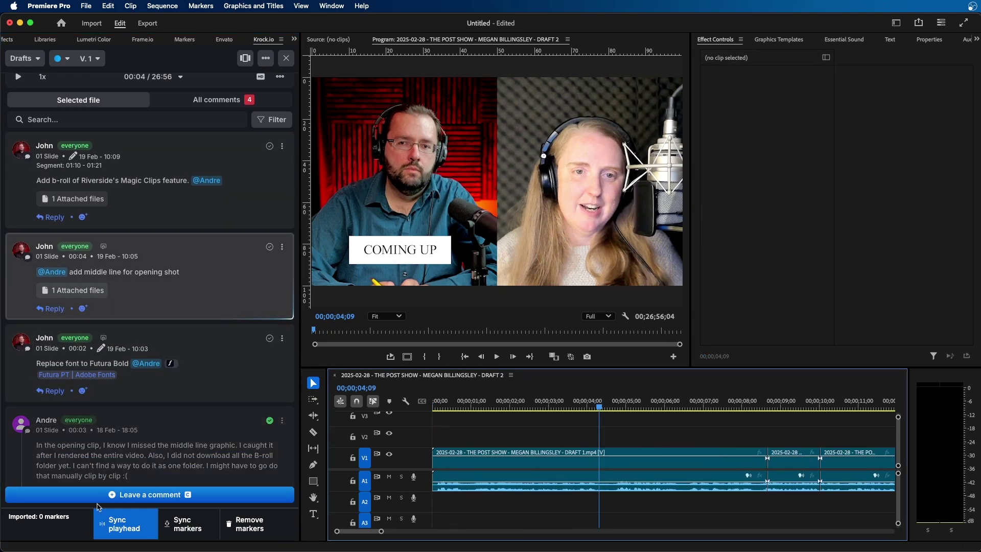
click(191, 522)
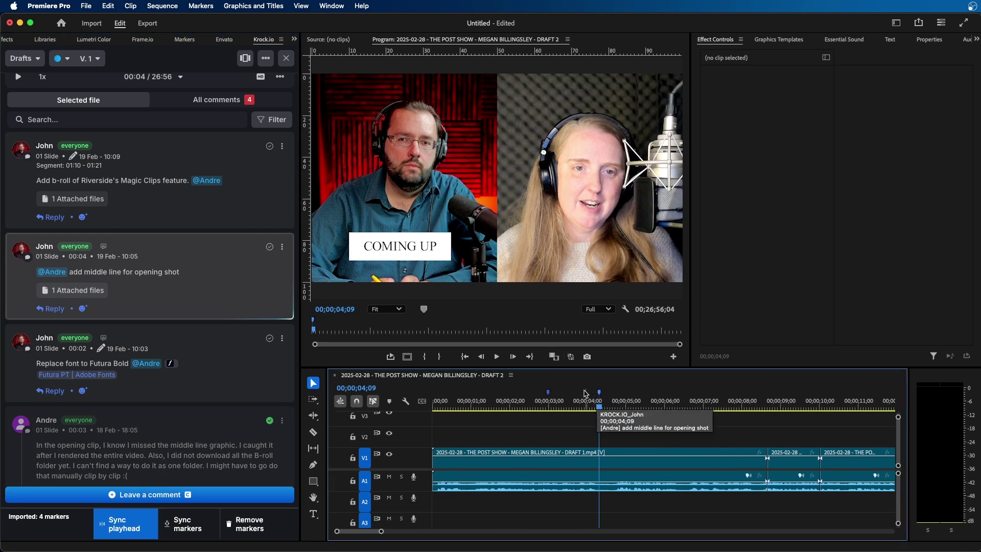
click(547, 393)
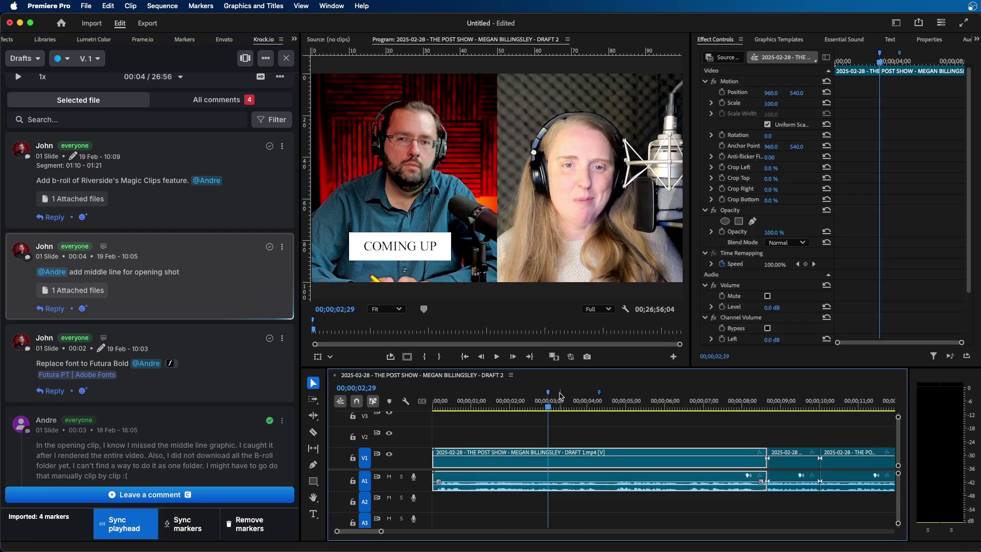
click(185, 38)
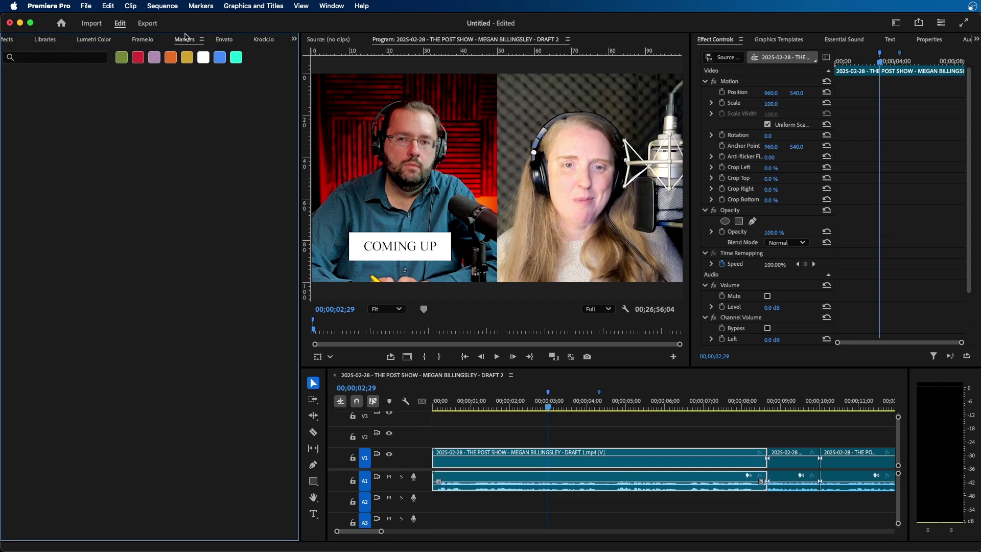
Step: Deselect the clip and read the Futura Bold font and middle-line marker comments in the Markers panel
click(563, 434)
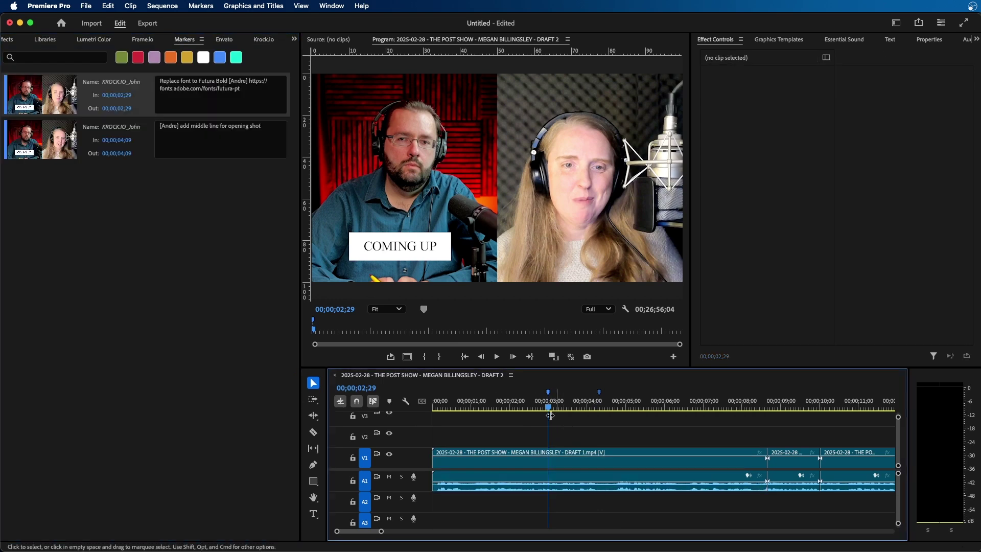
click(183, 89)
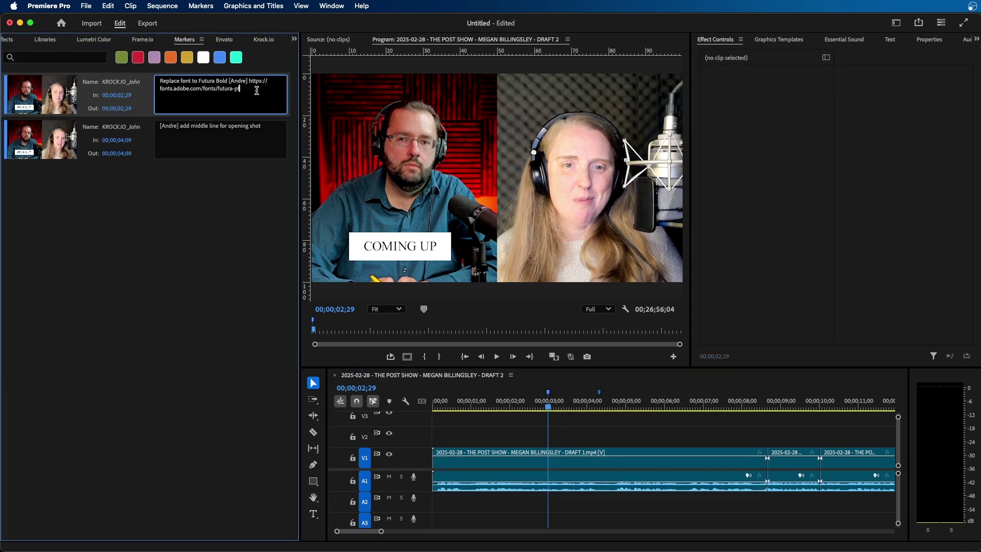
key(super+a)
click(274, 131)
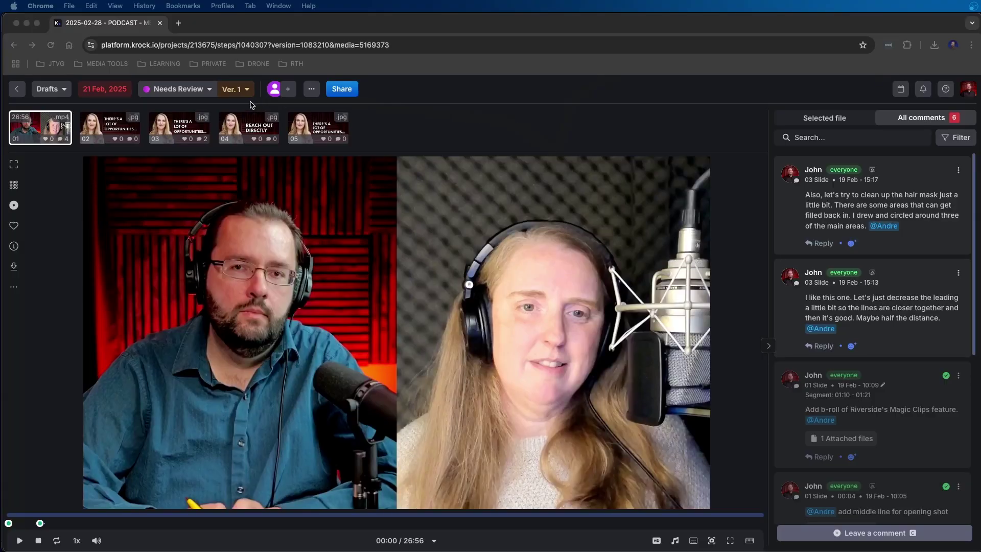
Step: Switch the Krock.io review page to Version 2 of the draft
click(236, 94)
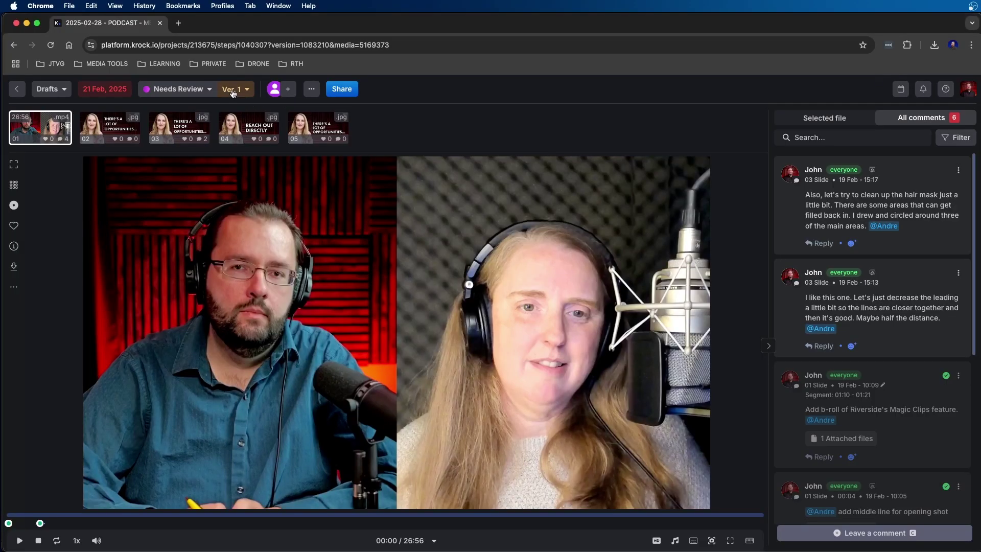
click(233, 90)
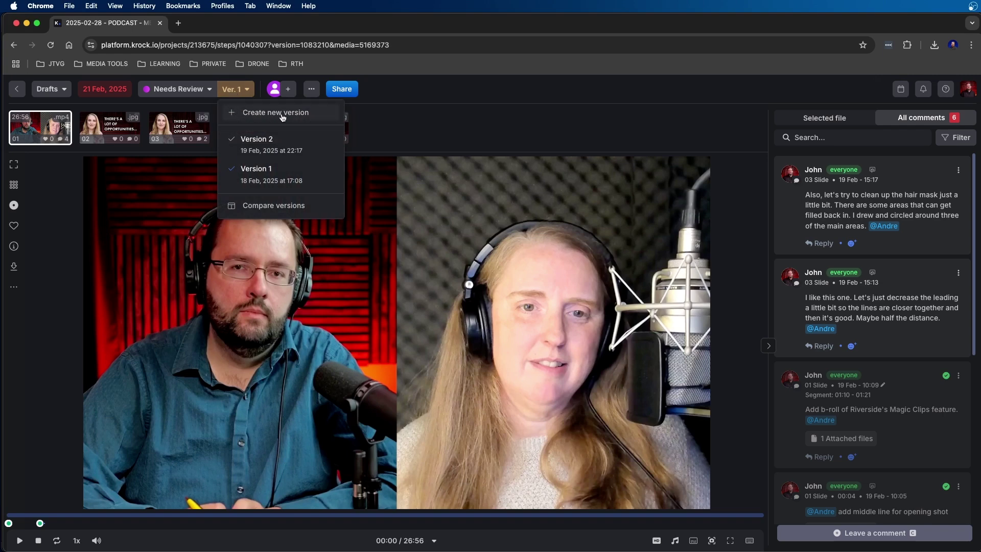
click(257, 144)
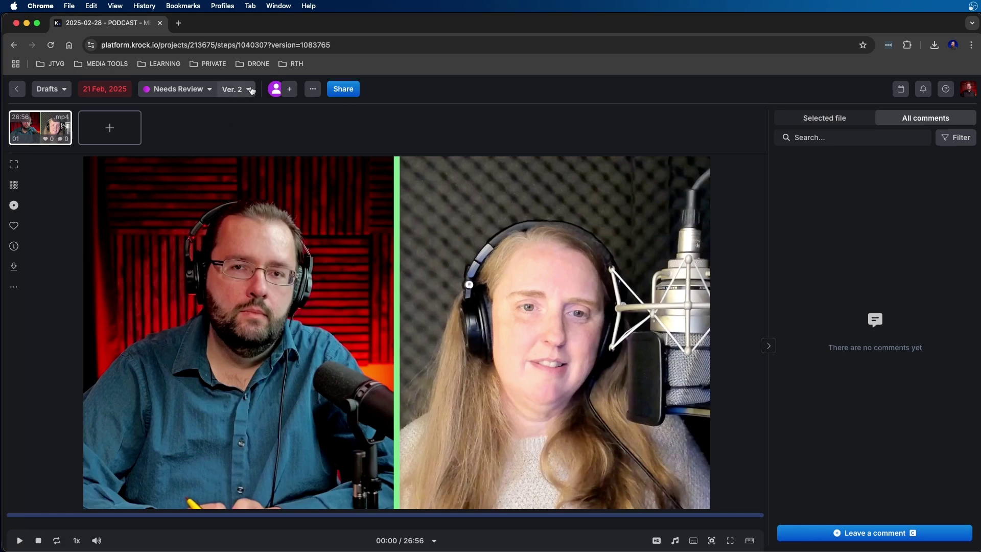
Step: Compare Version 2 with Version 1 side by side and play both
click(234, 89)
click(284, 207)
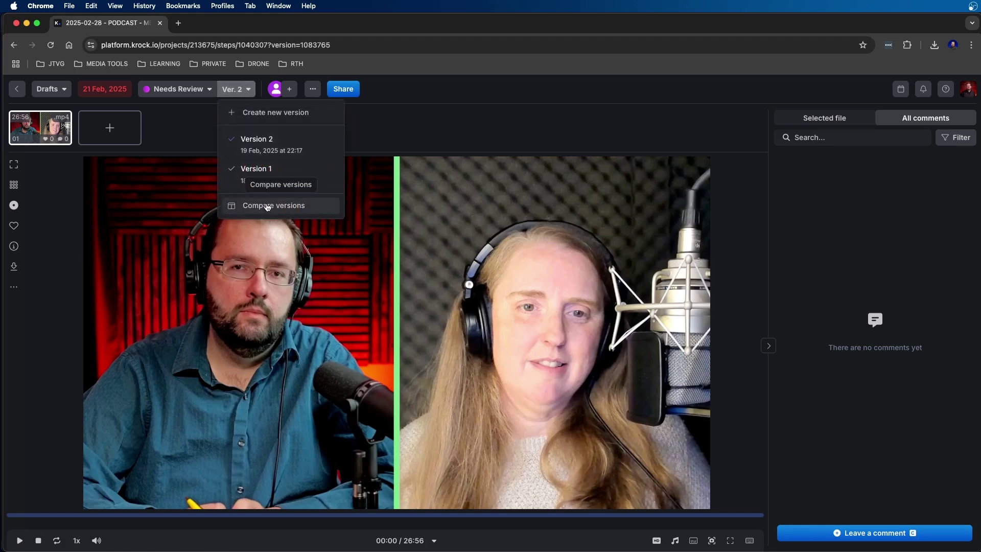
click(283, 208)
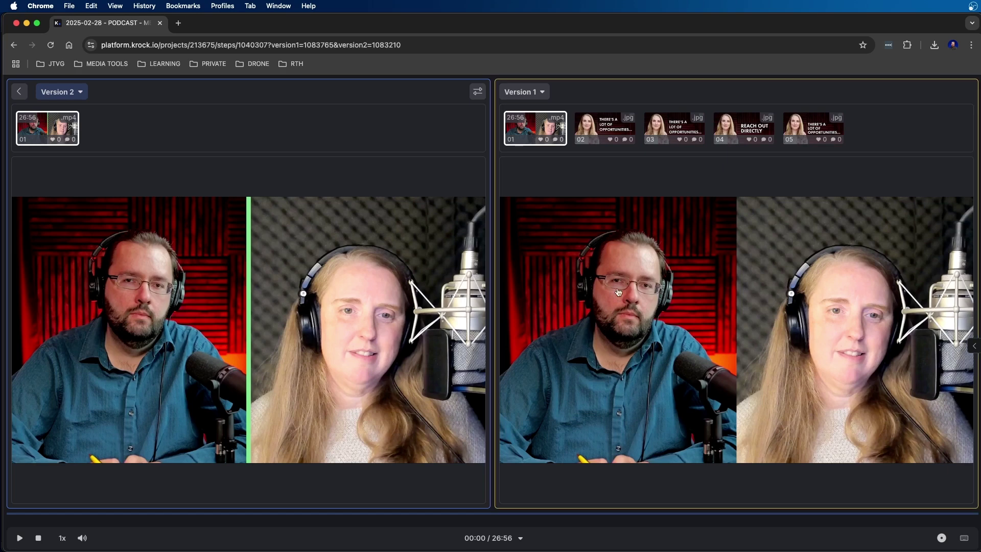
click(462, 345)
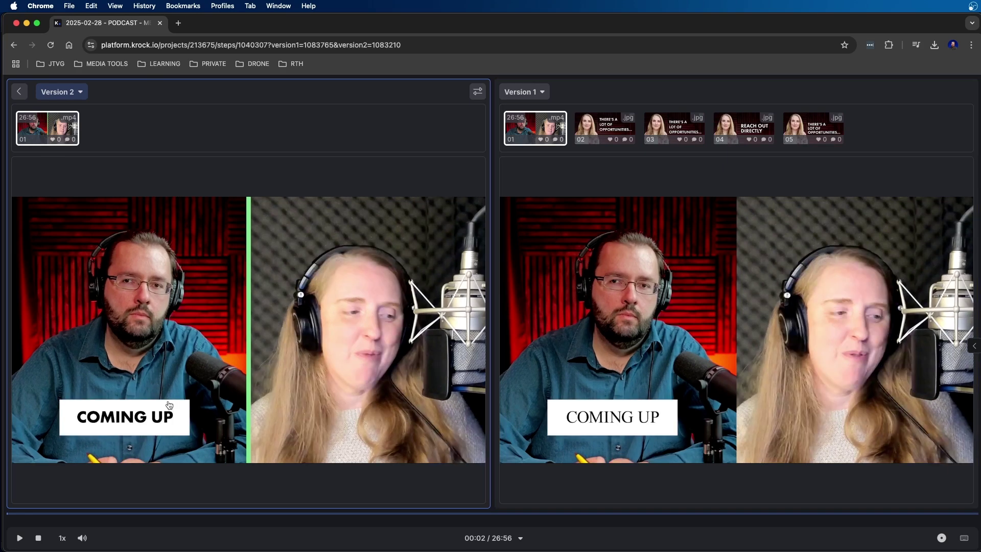